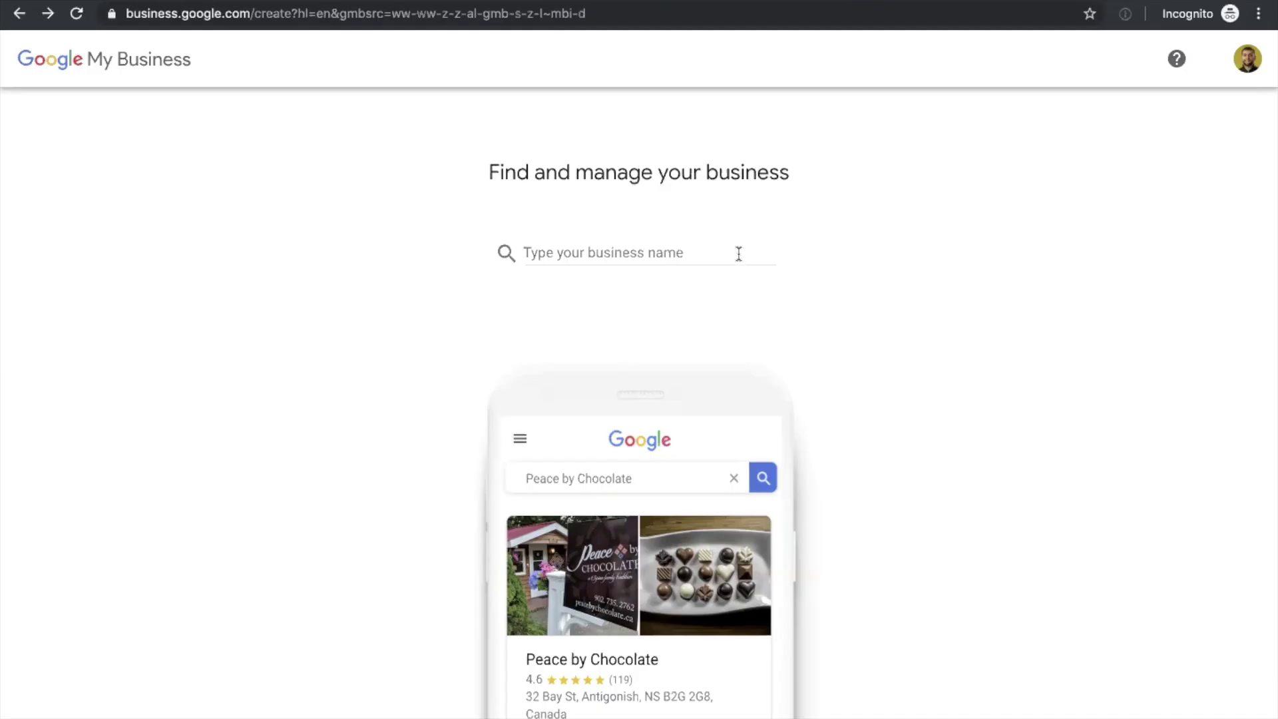
Step: Enter 'Toulouse' in the business name search box to bring up matching suggestions
click(739, 254)
text(Toulouse)
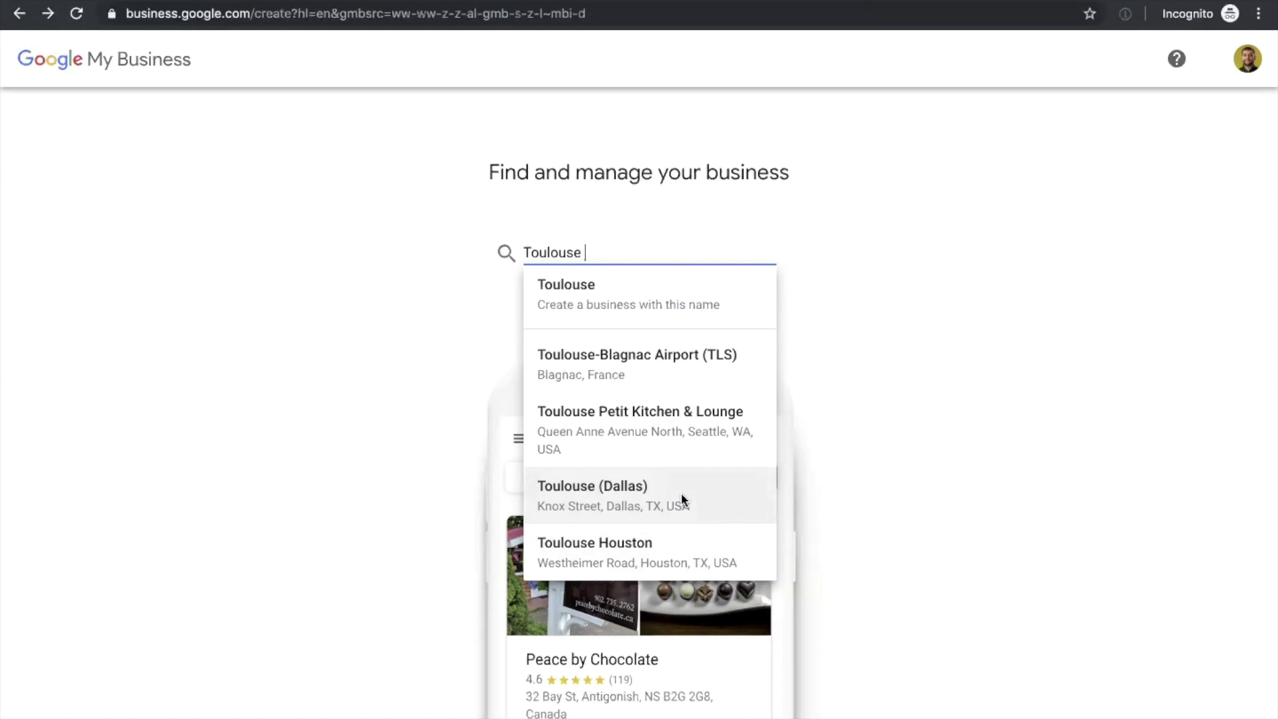
Step: Extend the name to 'Toulouse Bar & Restaurant' and create a new business with that name
text(Bar)
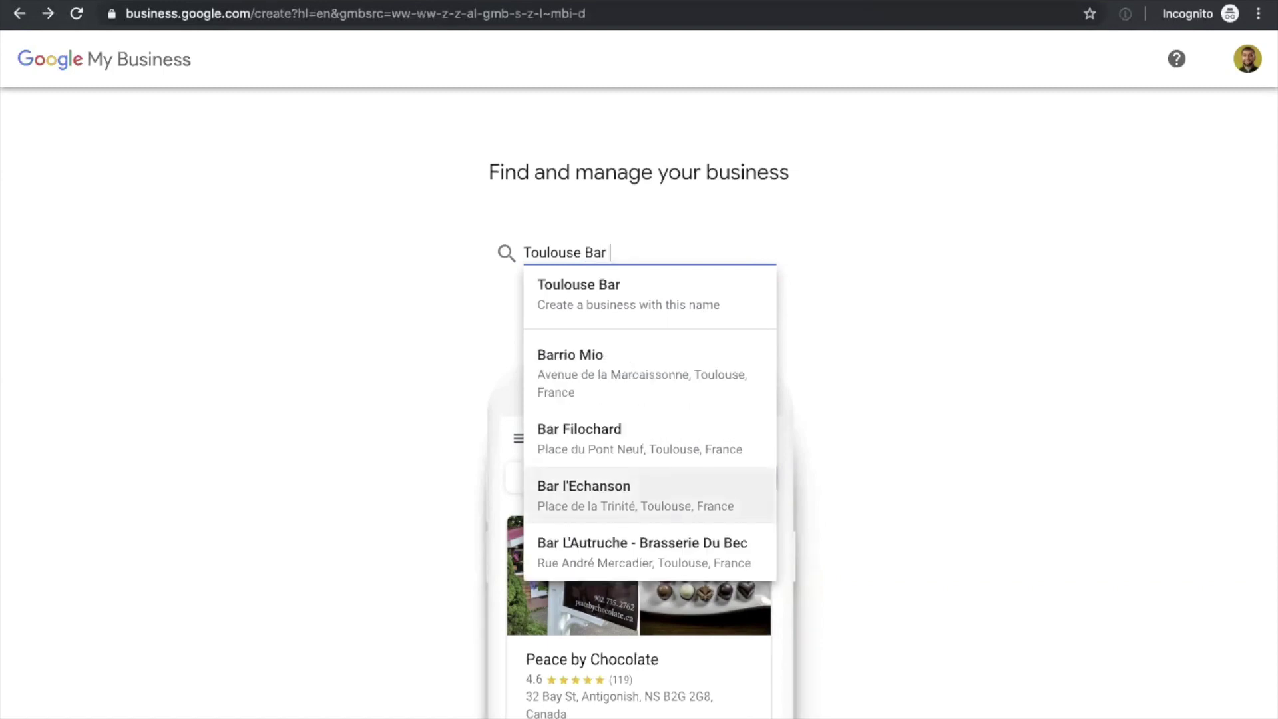
text( & )
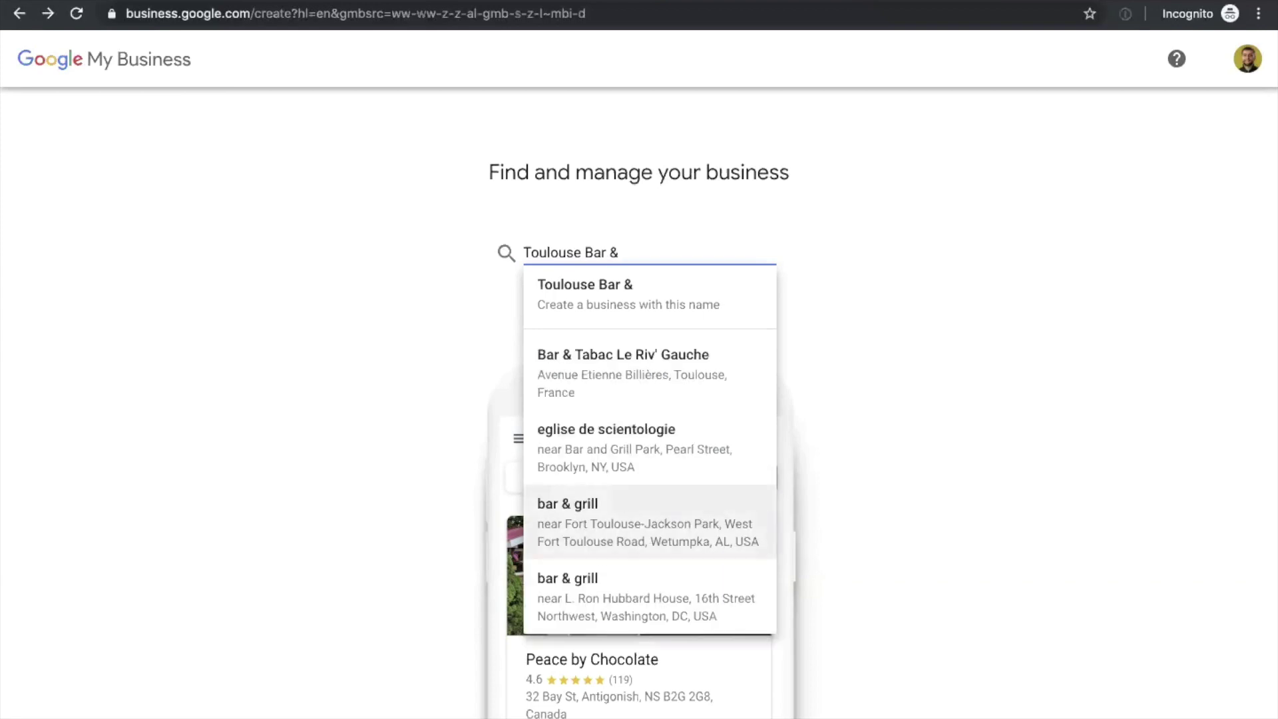
text(Restaurant)
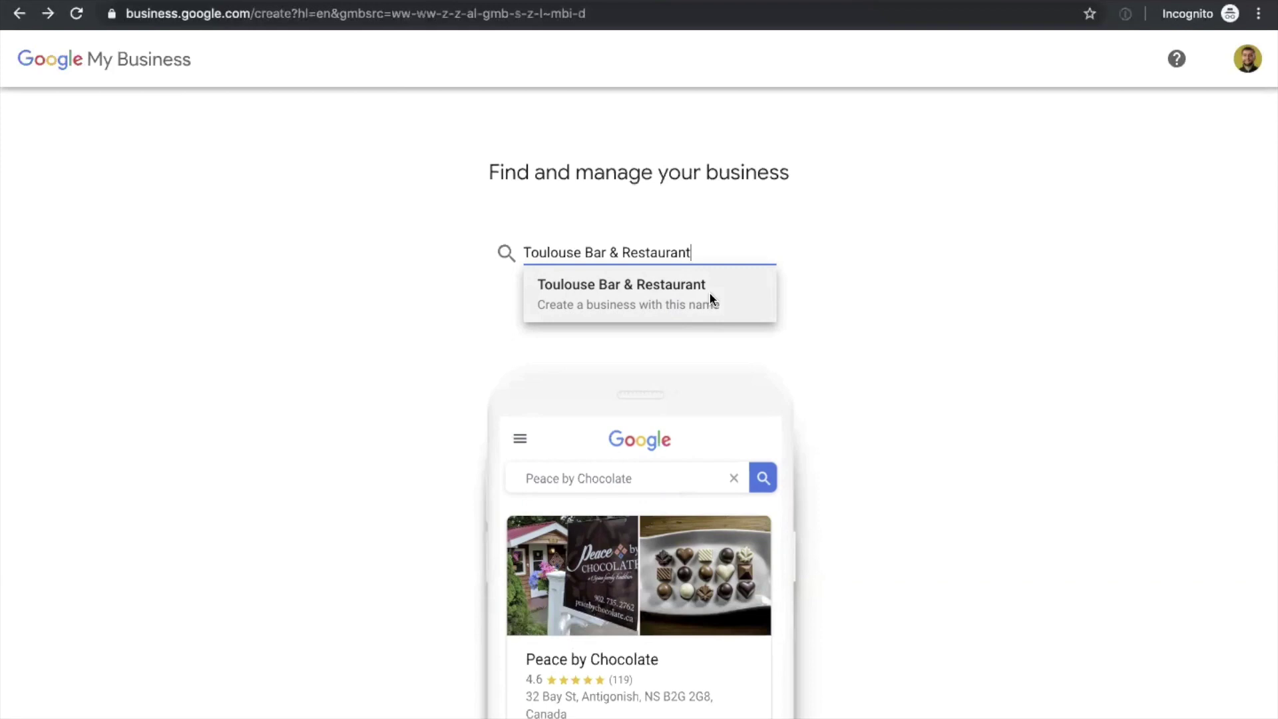
click(709, 293)
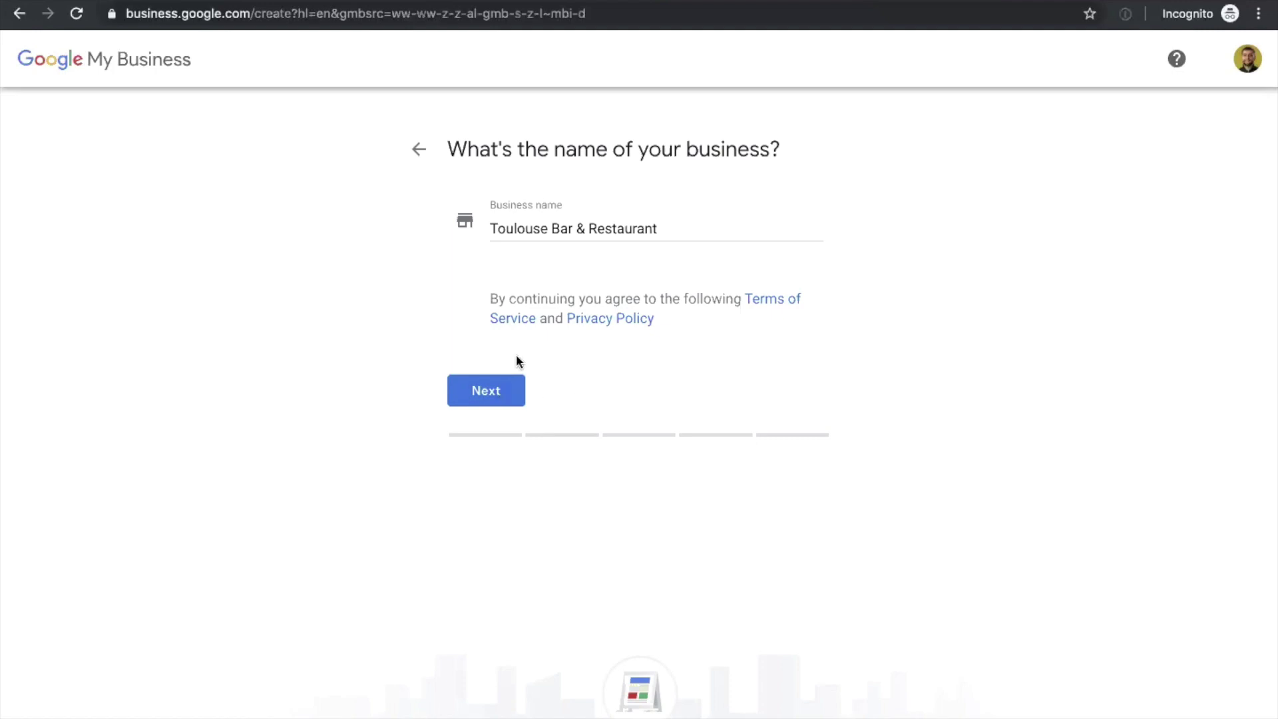
Step: Accept the business name, confirm customers can visit, and set the country to United States
click(507, 397)
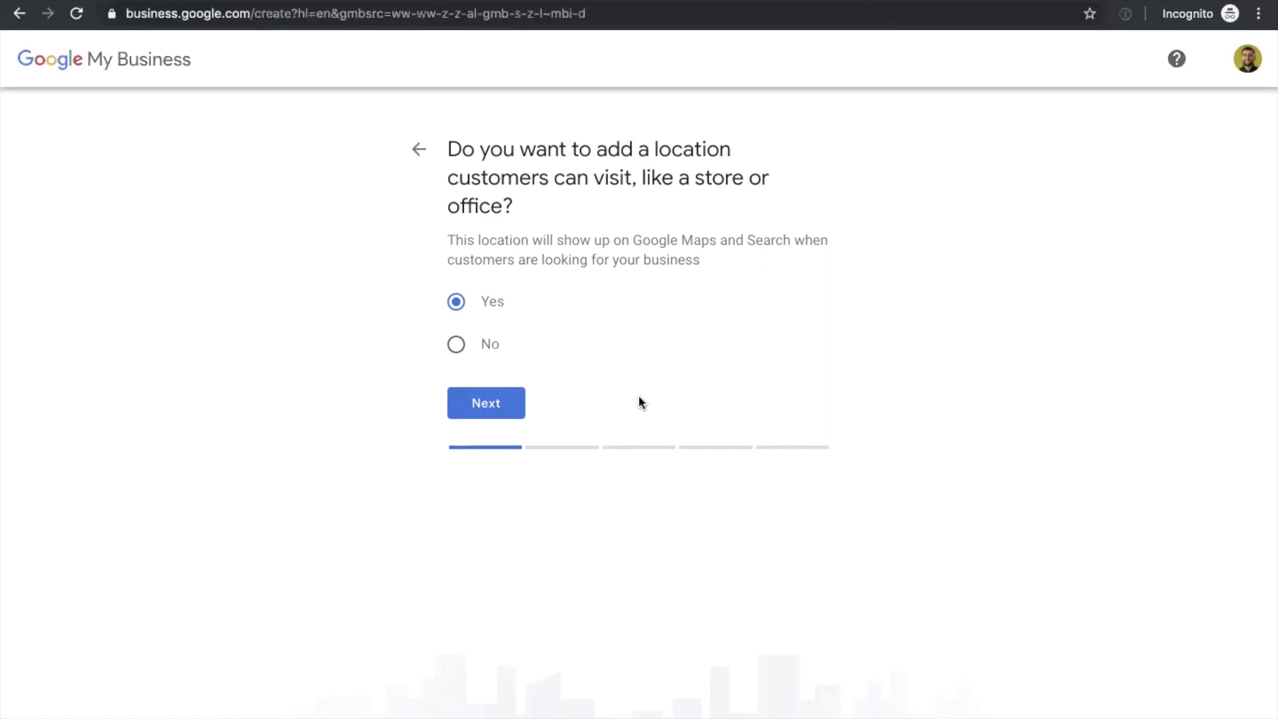
click(493, 399)
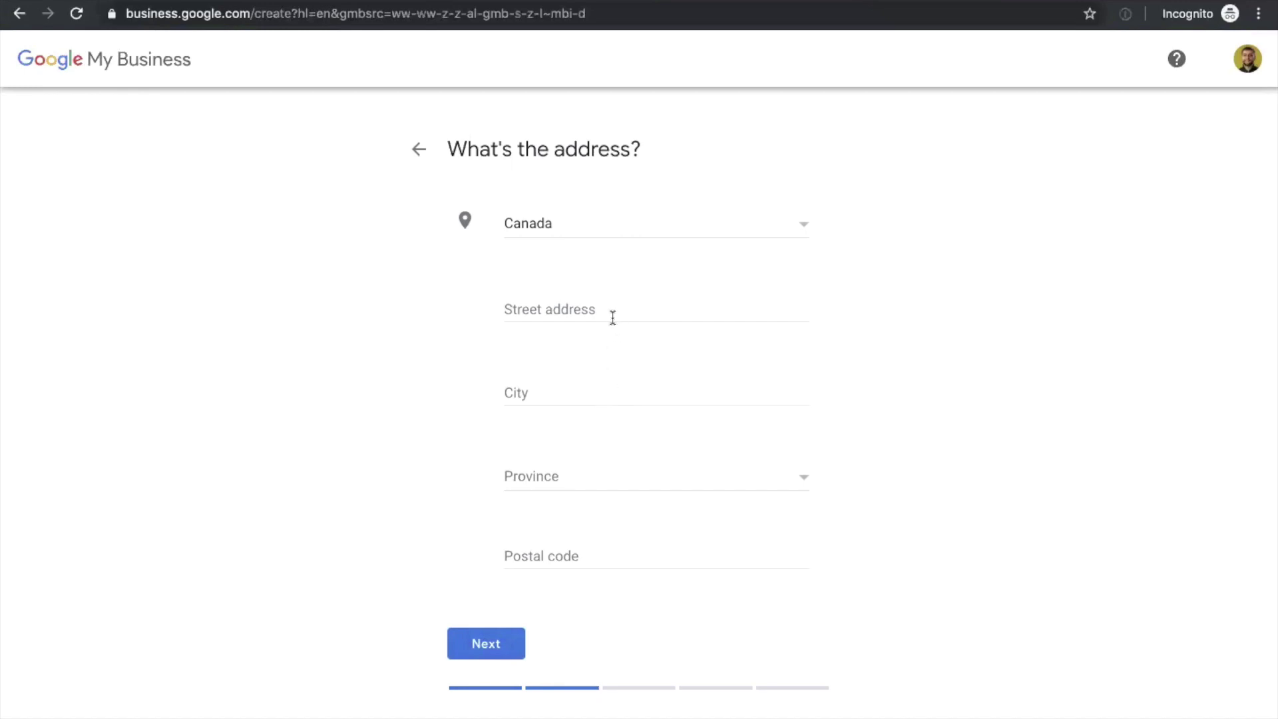
click(600, 223)
click(626, 283)
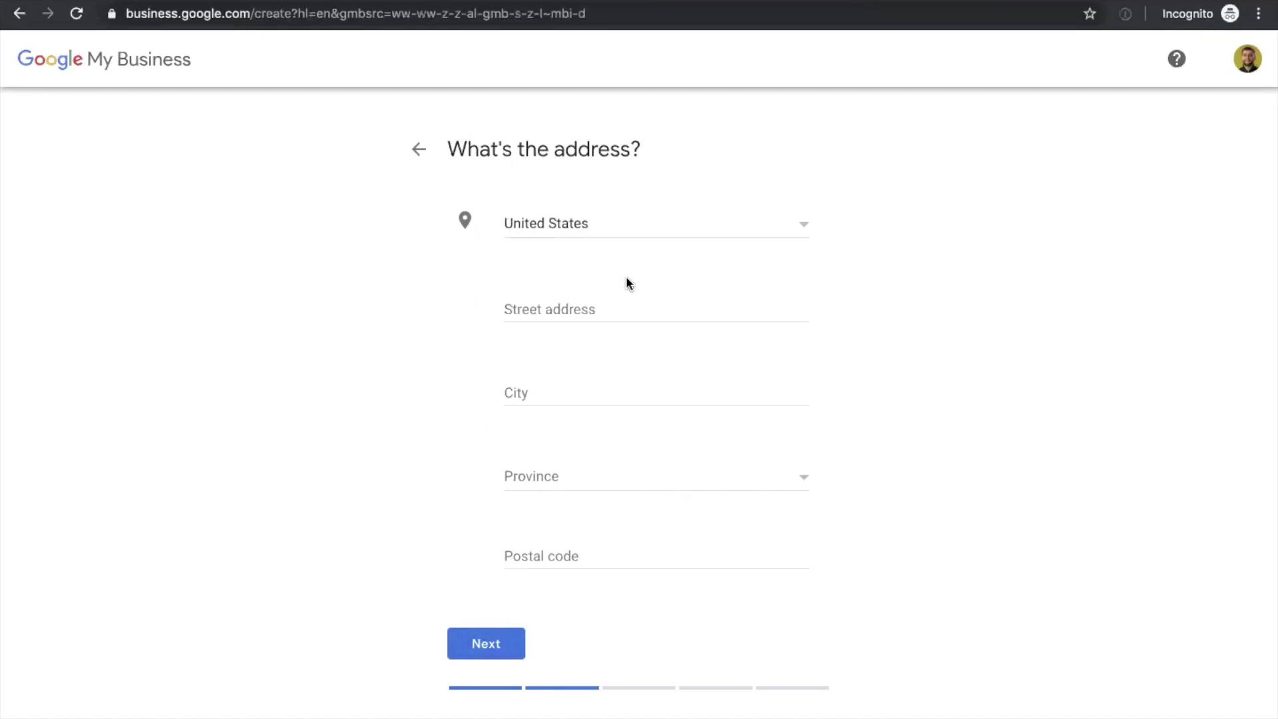
click(579, 309)
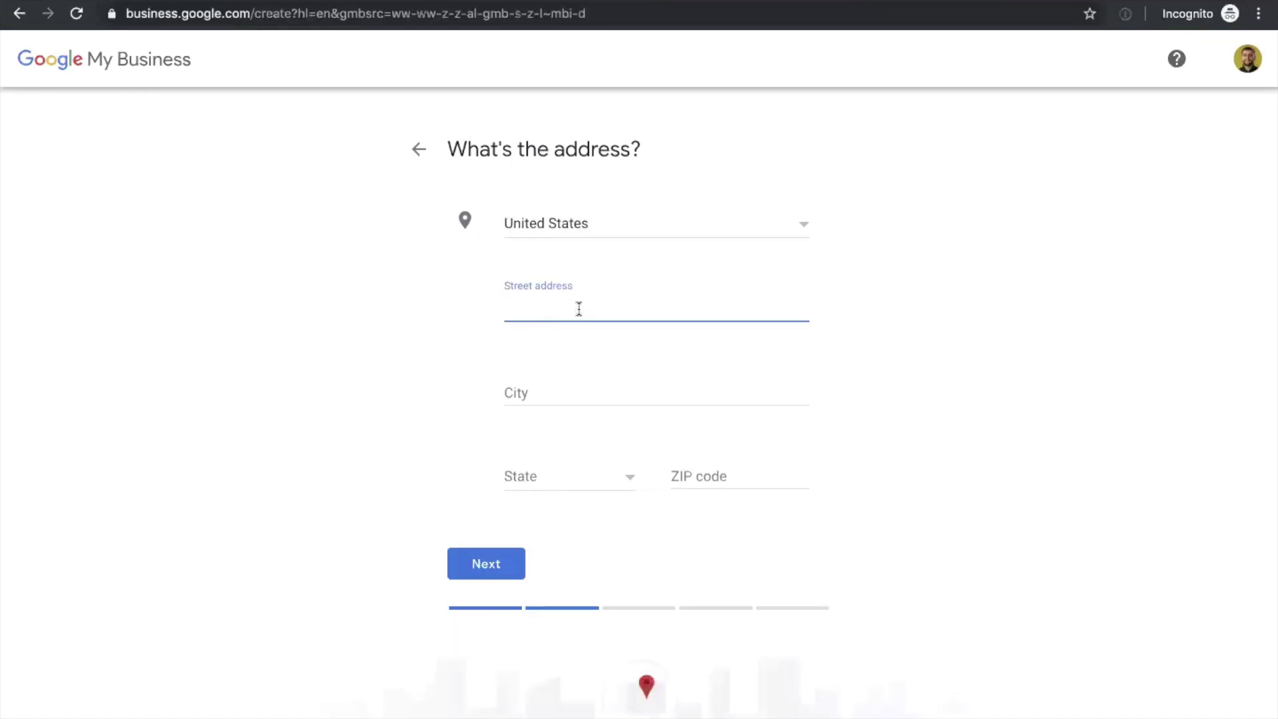
text(47 E)
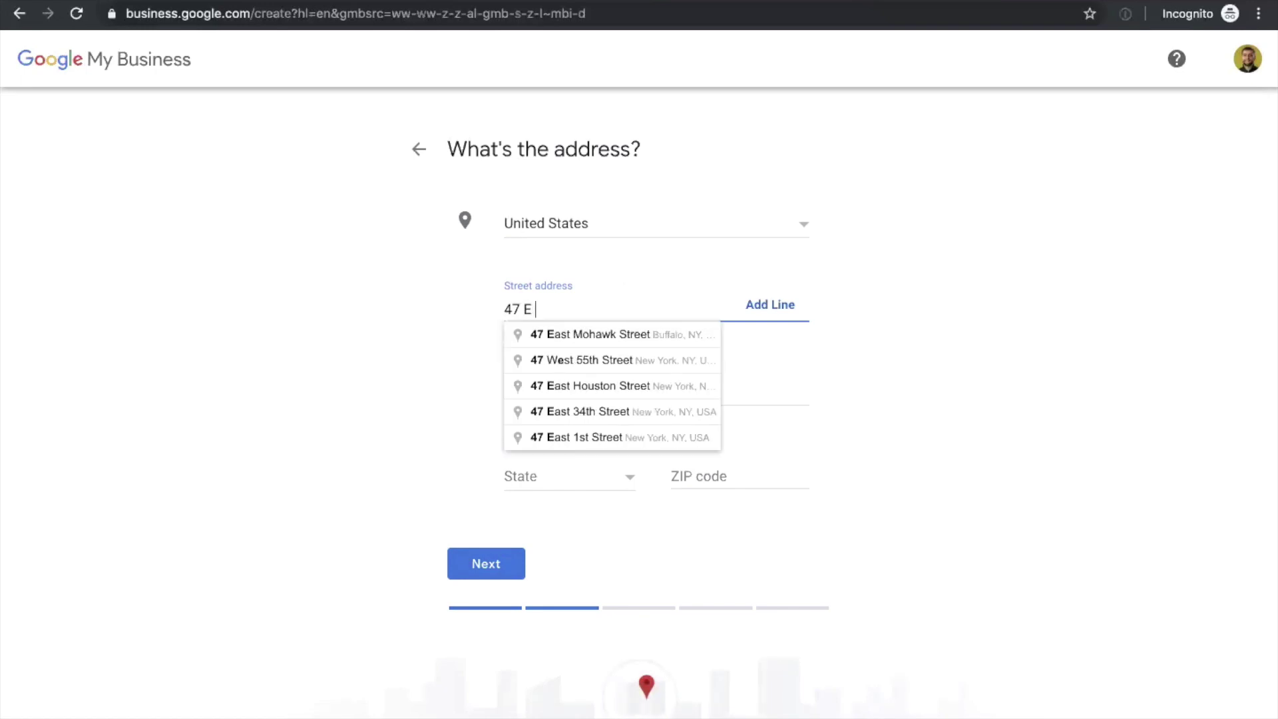
click(601, 330)
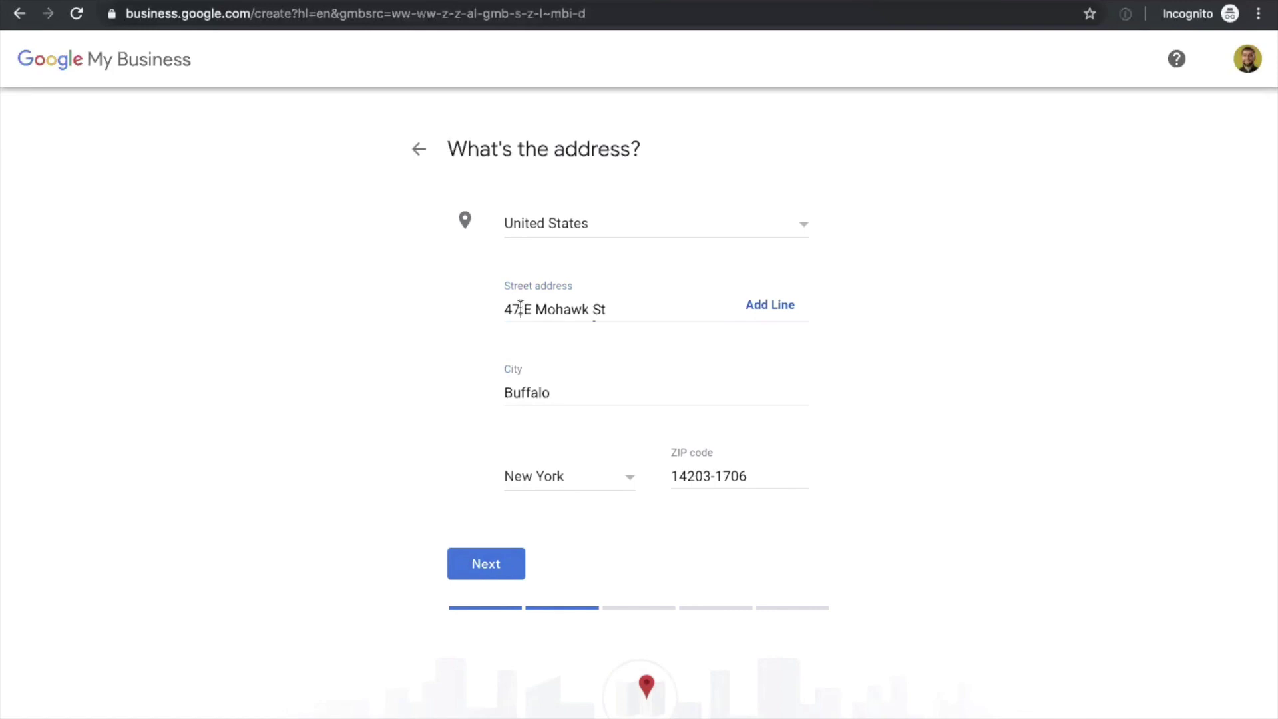
drag(522, 309, 513, 308)
text(8)
click(197, 363)
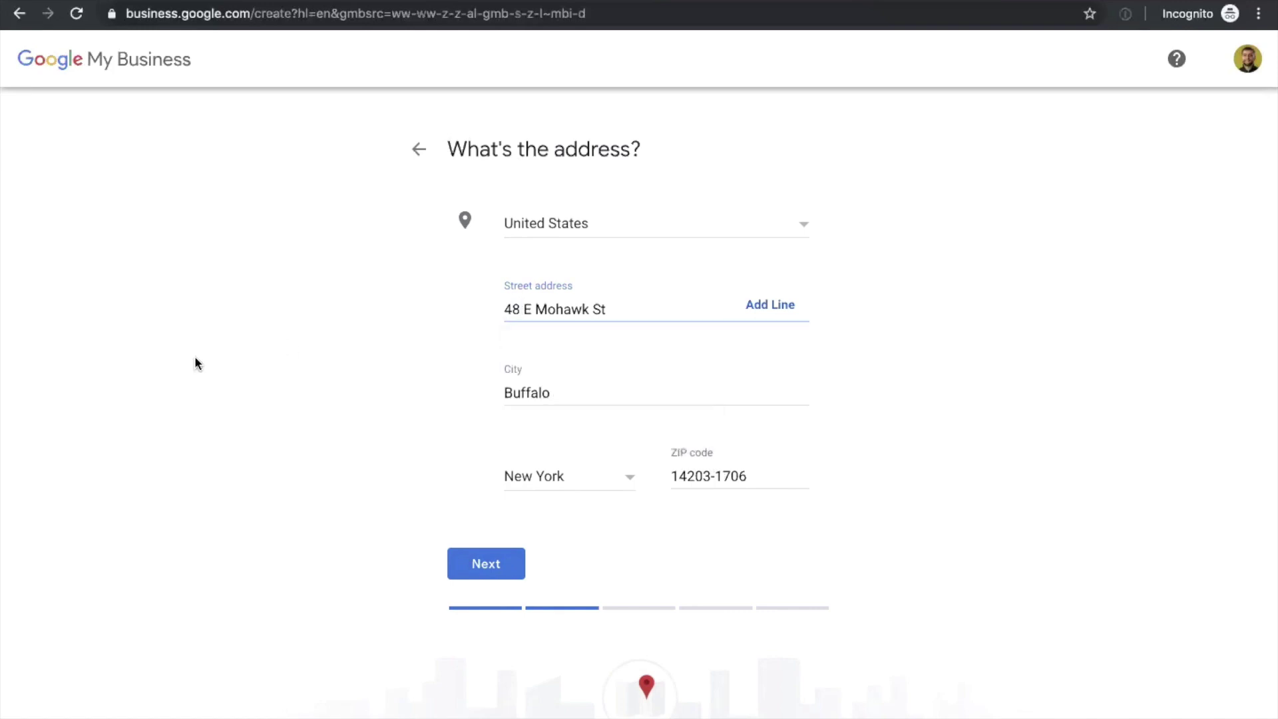
click(486, 564)
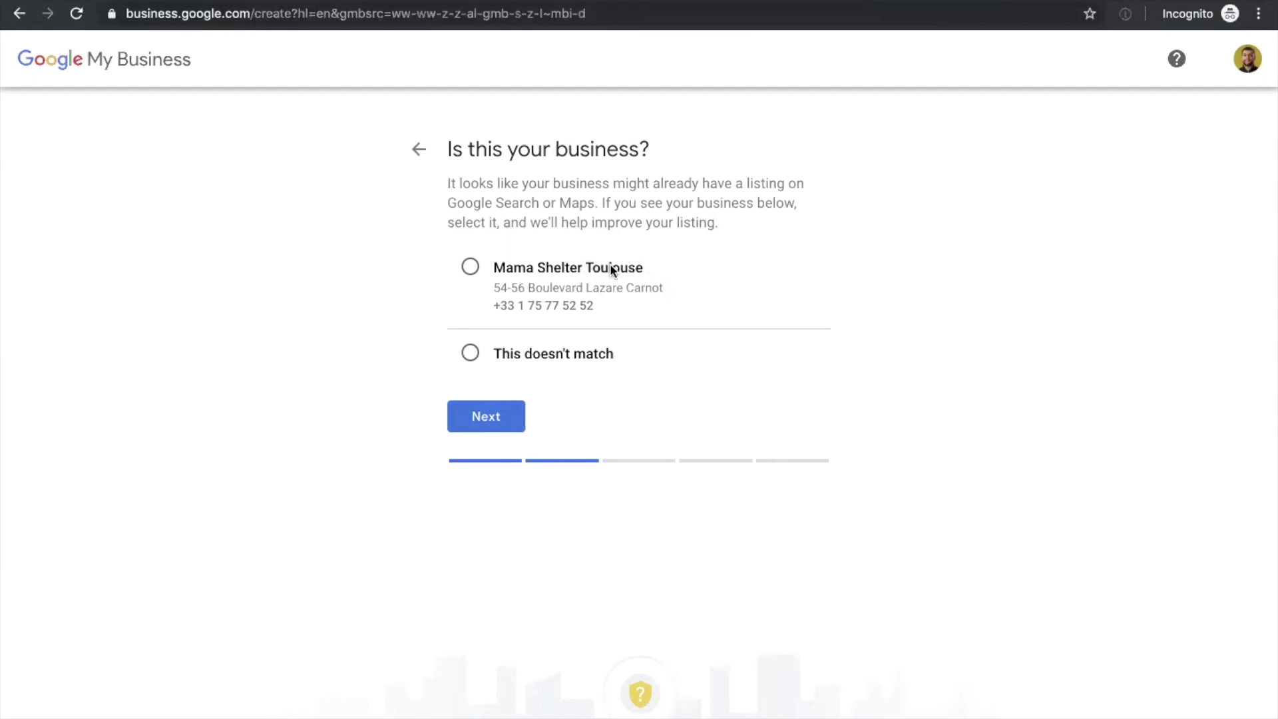
Step: Mark that no existing listing matches and that the business doesn't serve customers elsewhere
click(470, 354)
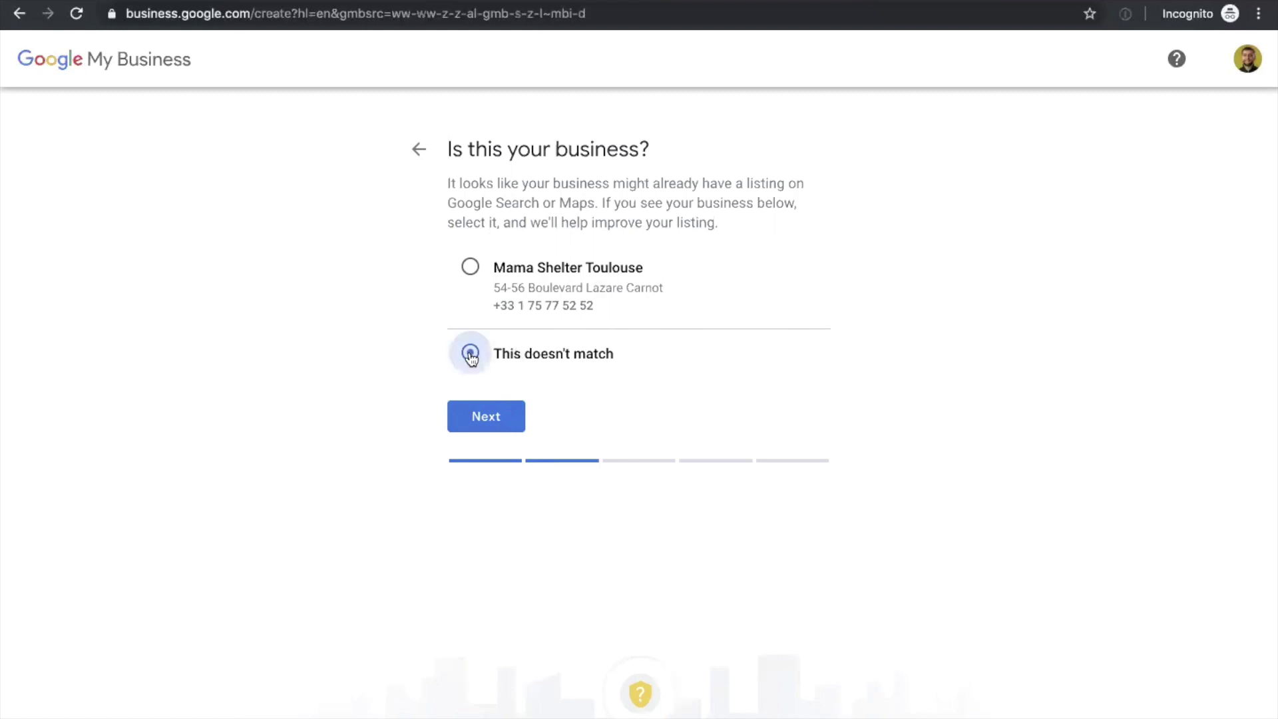
click(488, 419)
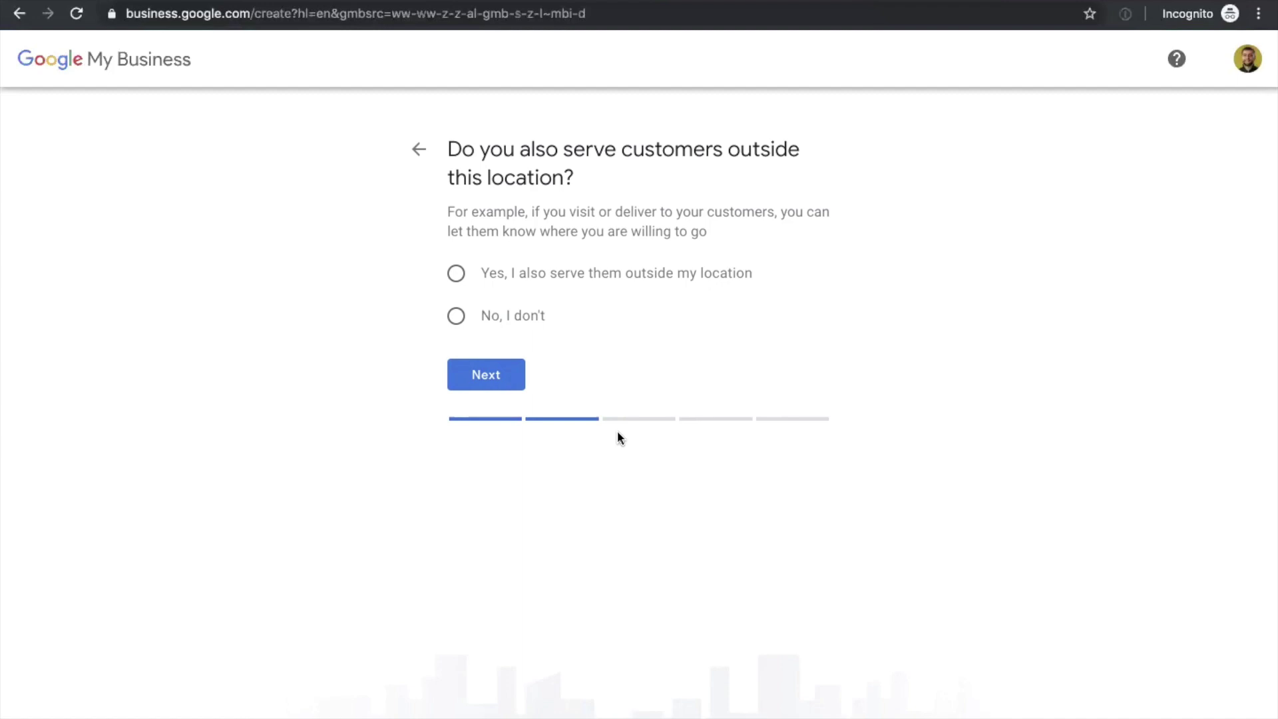
click(456, 317)
click(486, 376)
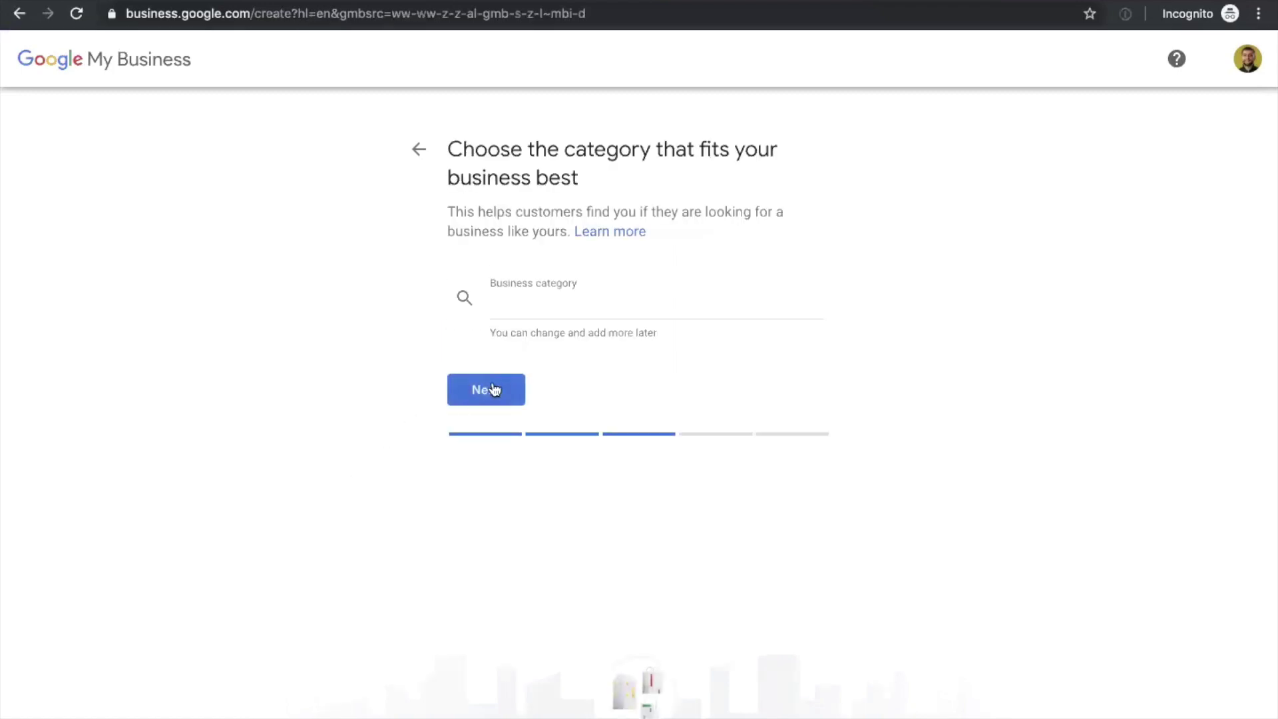
Step: Set the business category to Restaurant and continue
click(559, 300)
text(Re)
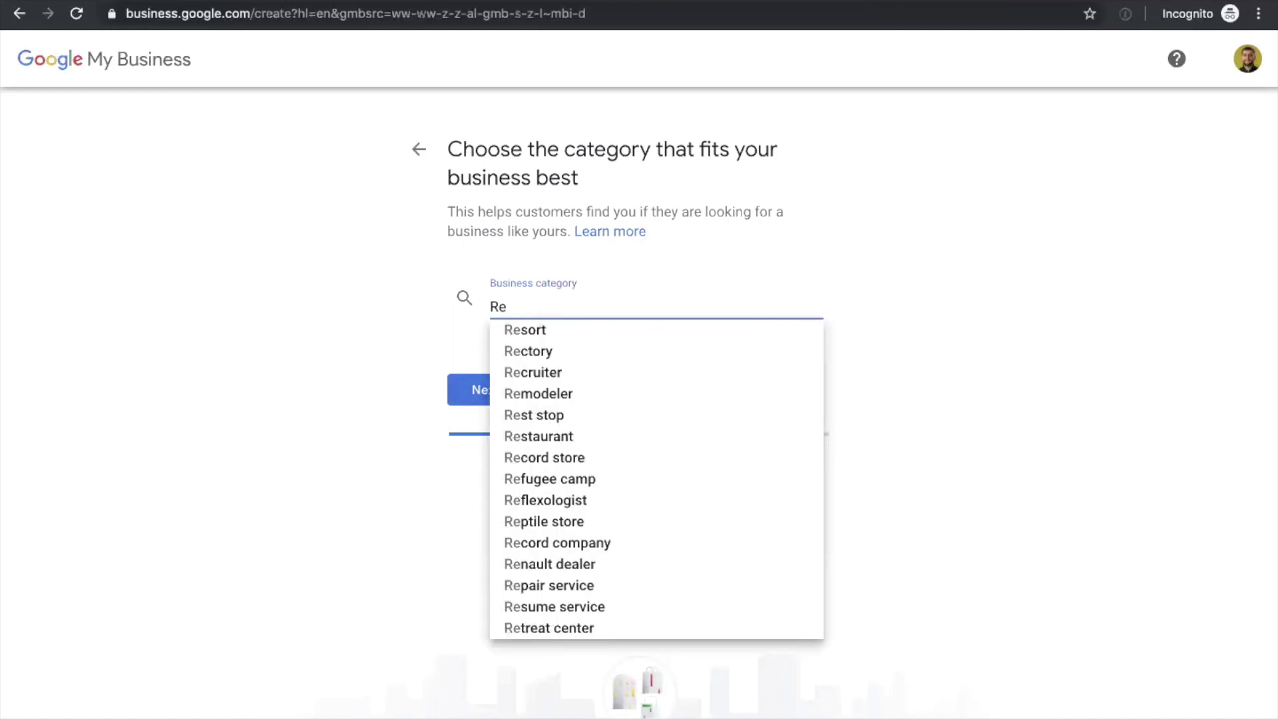
text(sta)
key(Down)
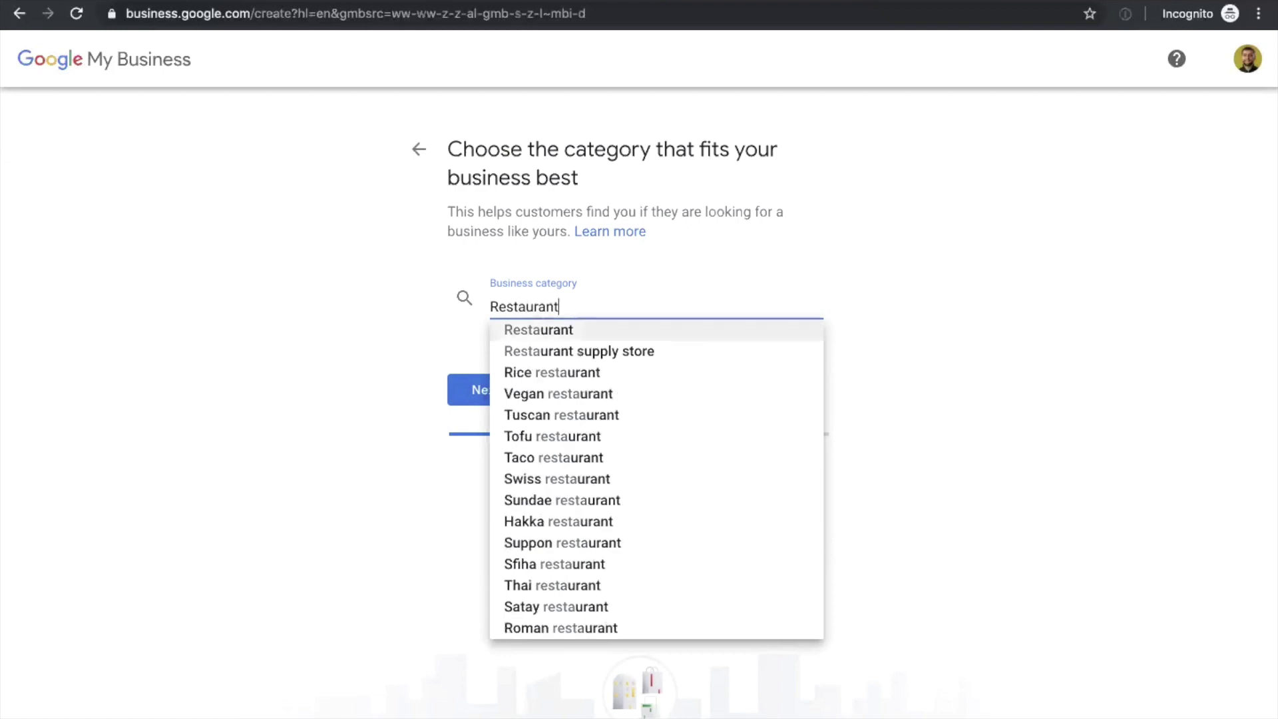
click(568, 329)
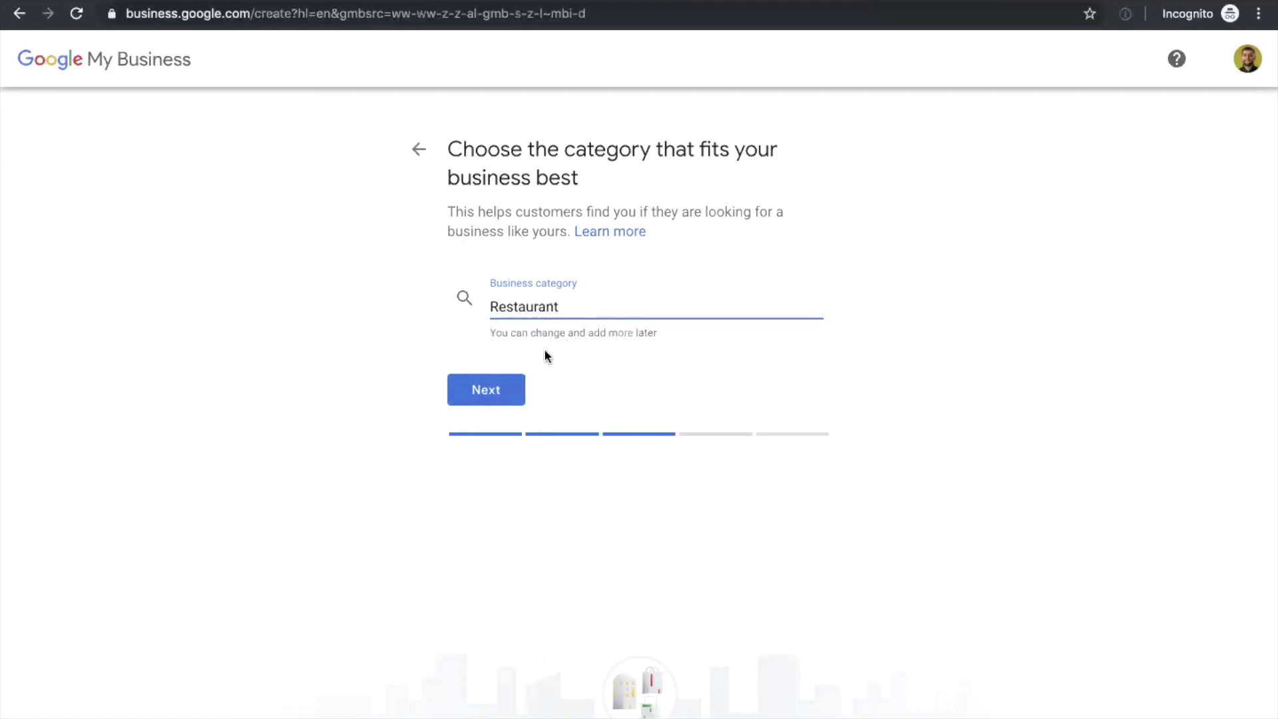
click(502, 391)
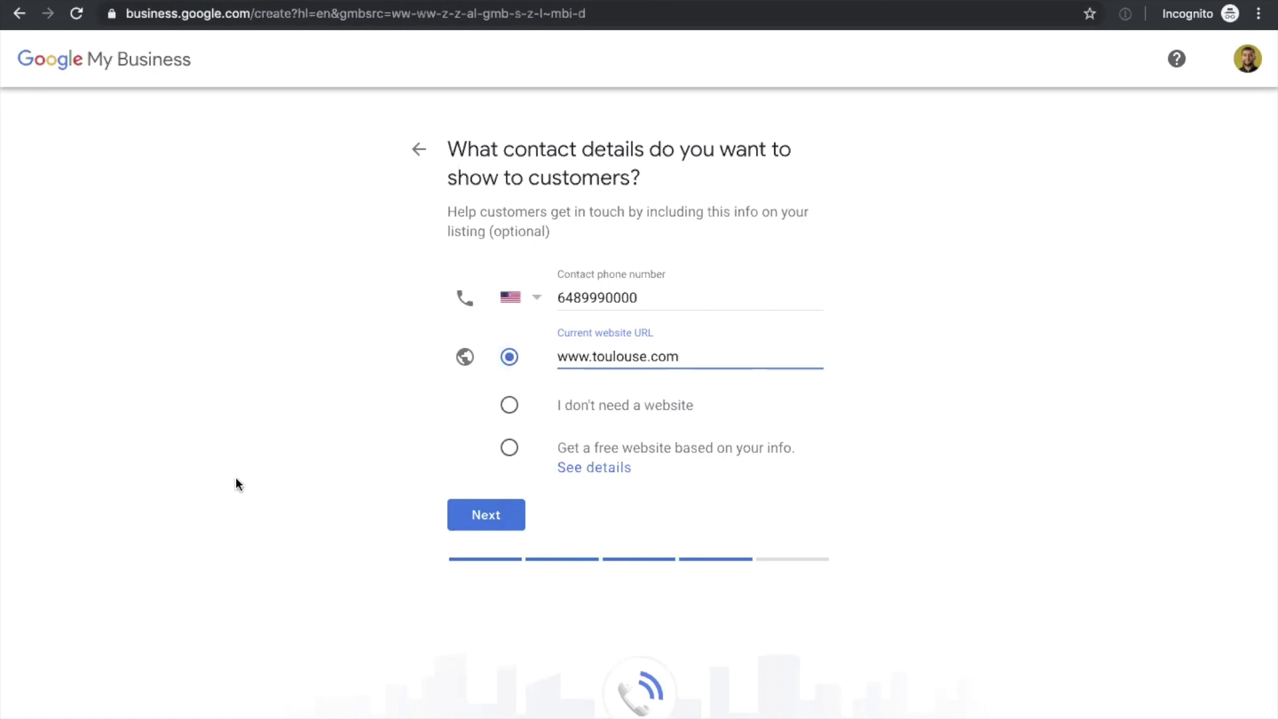
Step: Accept the contact details, finish the Toulouse Bar & Restaurant listing, and choose to verify later
click(468, 517)
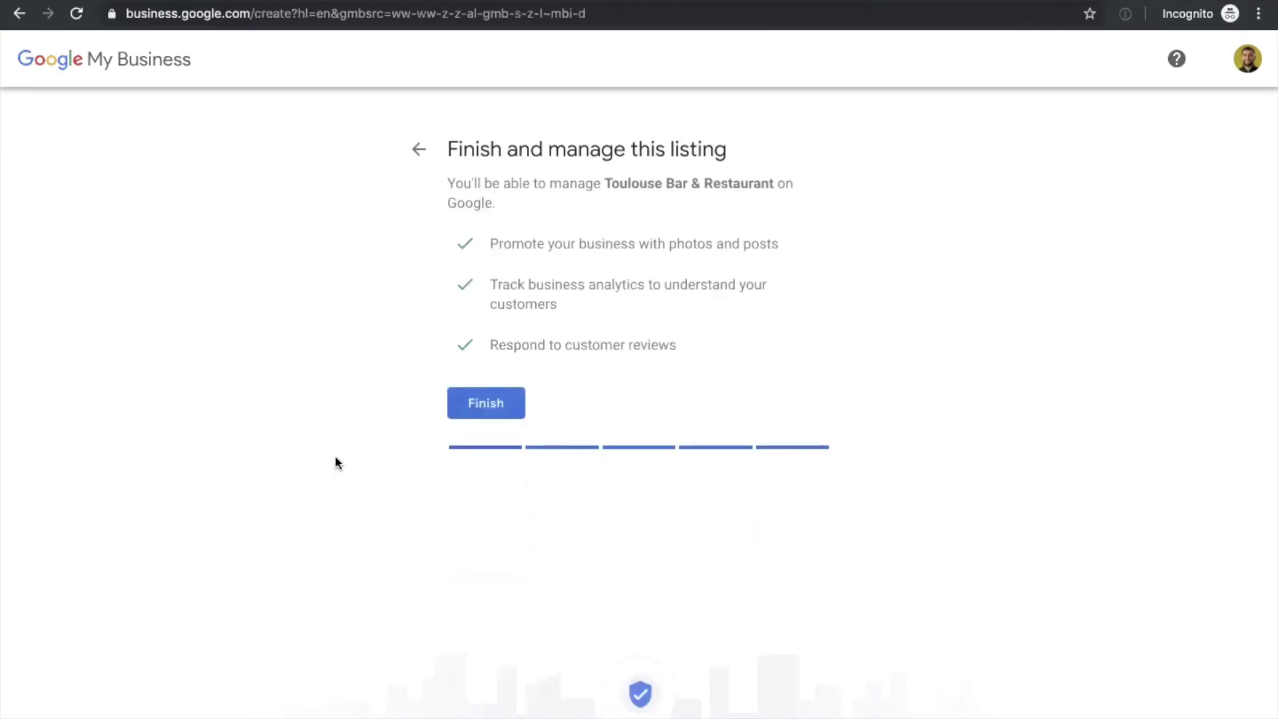
click(508, 413)
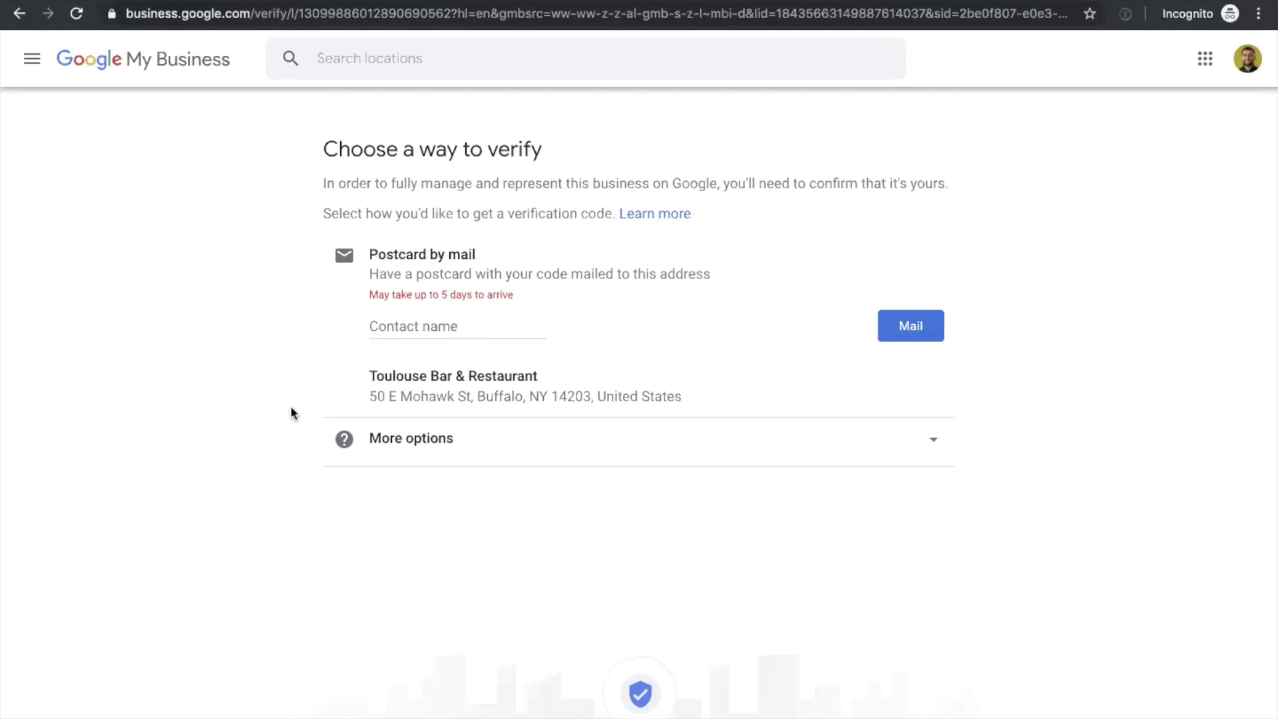
click(479, 324)
click(931, 439)
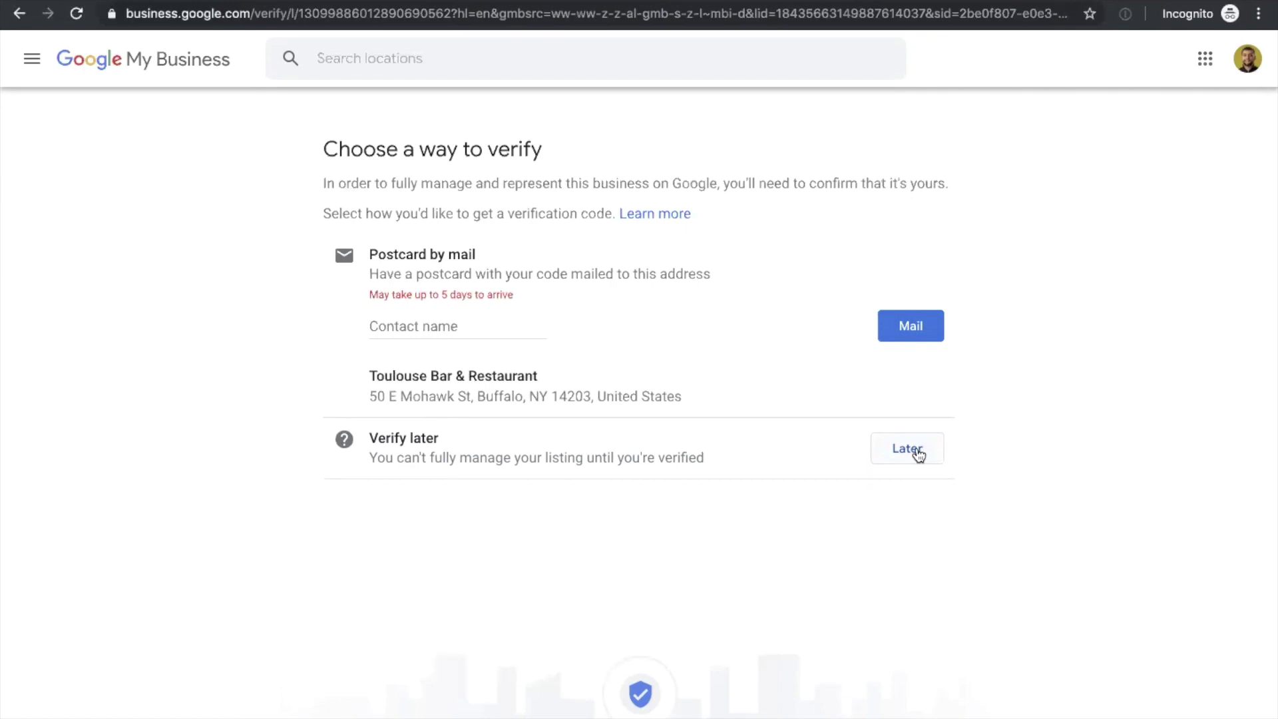
click(917, 453)
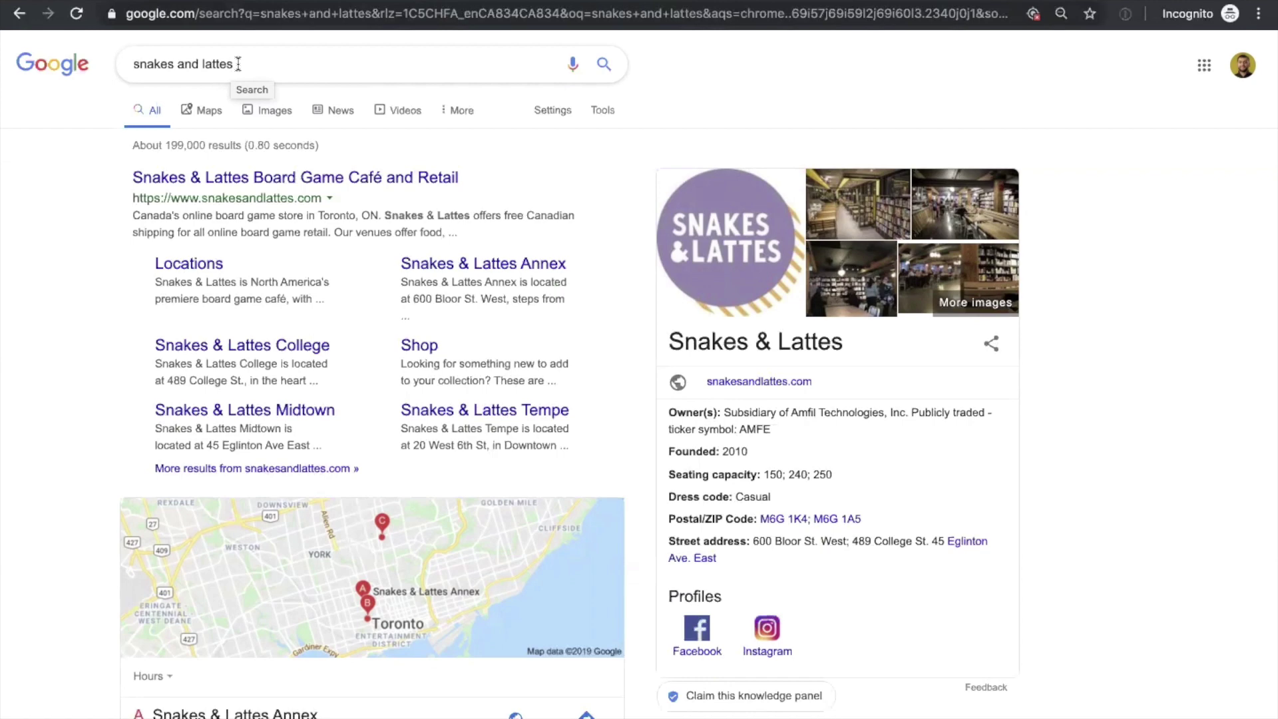
Step: Scroll through the Snakes and Lattes search results and knowledge panel
scroll(34, 330, down, 1)
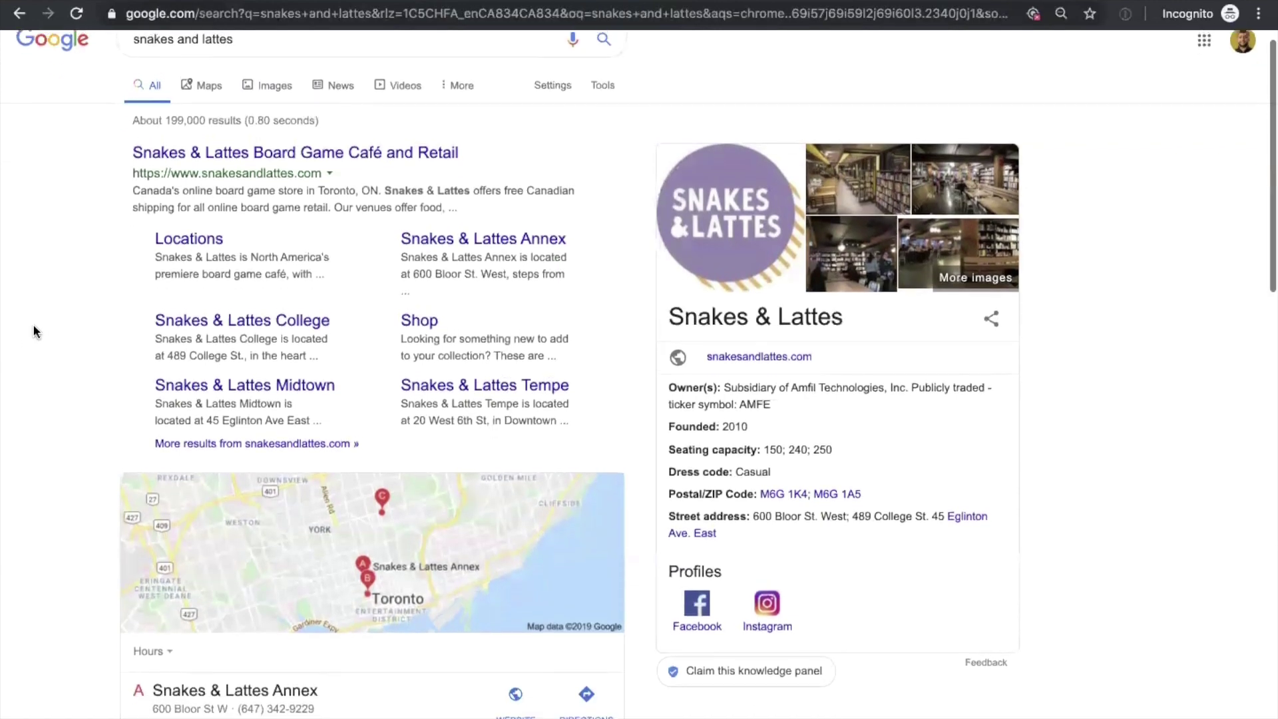
scroll(56, 295, up, 1)
scroll(56, 296, down, 3)
scroll(56, 304, up, 3)
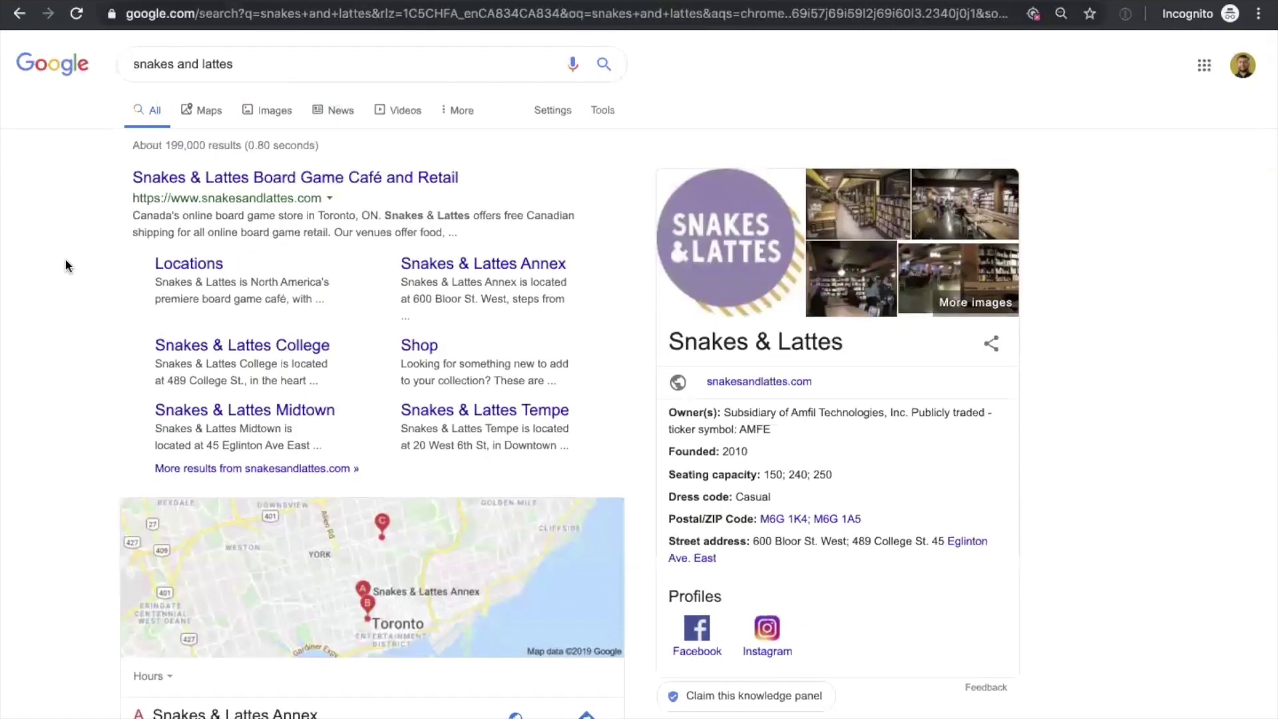
scroll(66, 265, down, 1)
scroll(65, 263, down, 5)
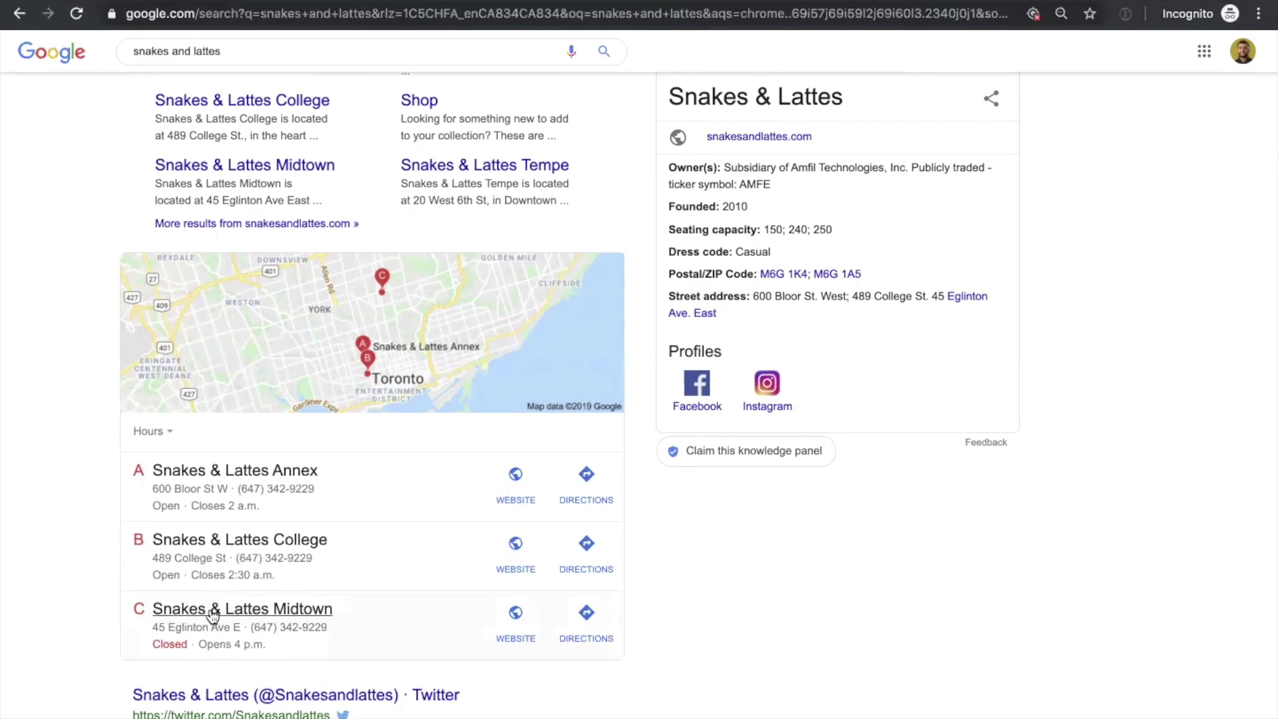
scroll(110, 370, up, 3)
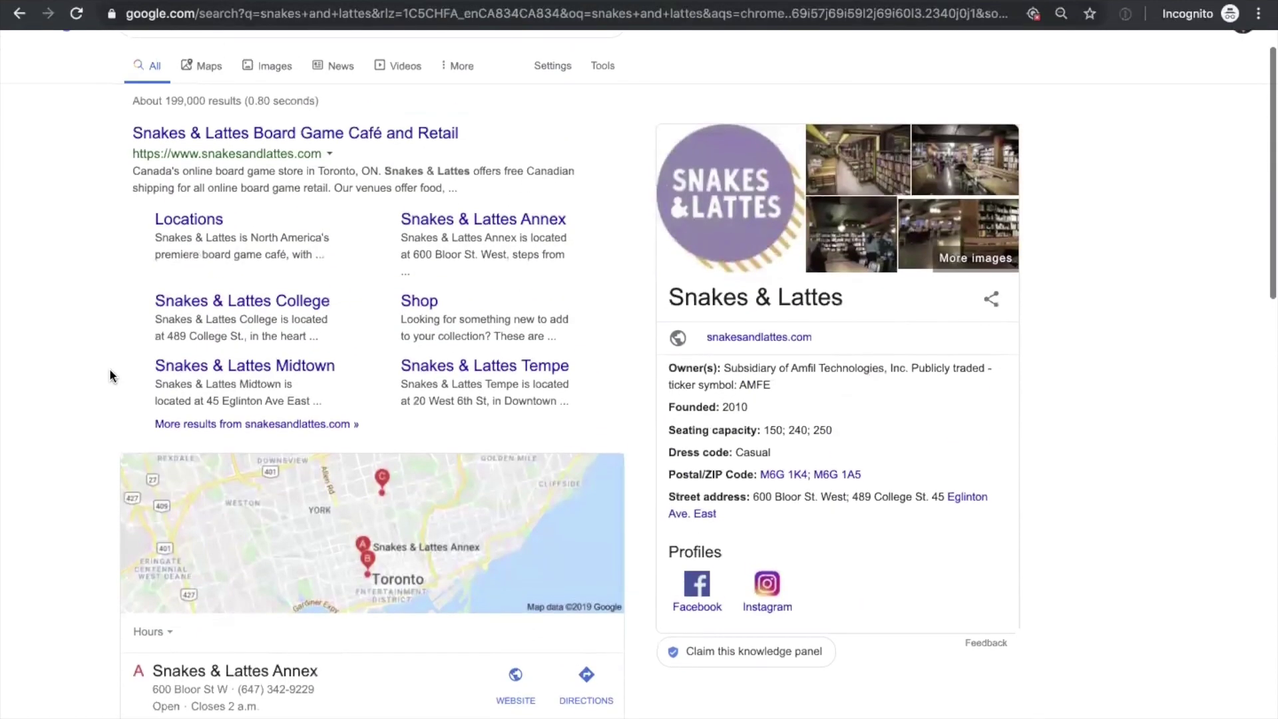
scroll(110, 370, down, 1)
scroll(109, 368, down, 2)
scroll(109, 369, up, 4)
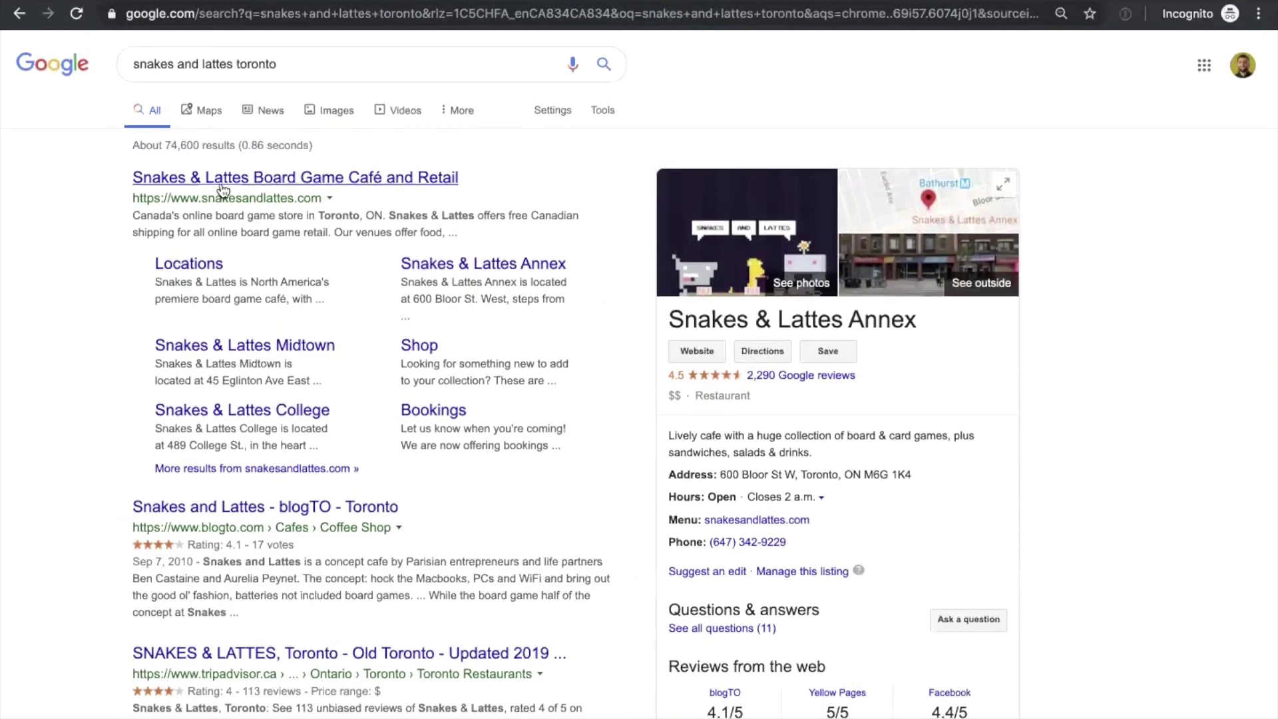
Step: Open the Snakes & Lattes Annex place in Google Maps, then return to the Toulouse dashboard
click(732, 237)
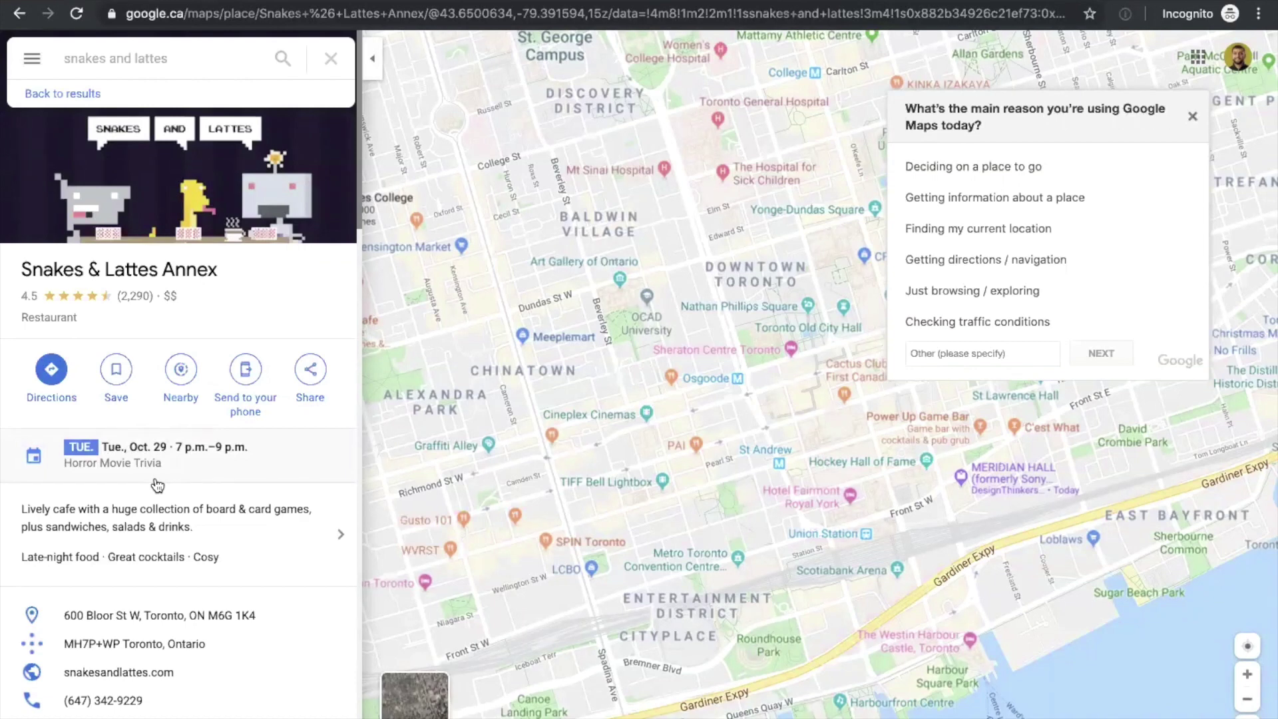
mouse_move(579, 171)
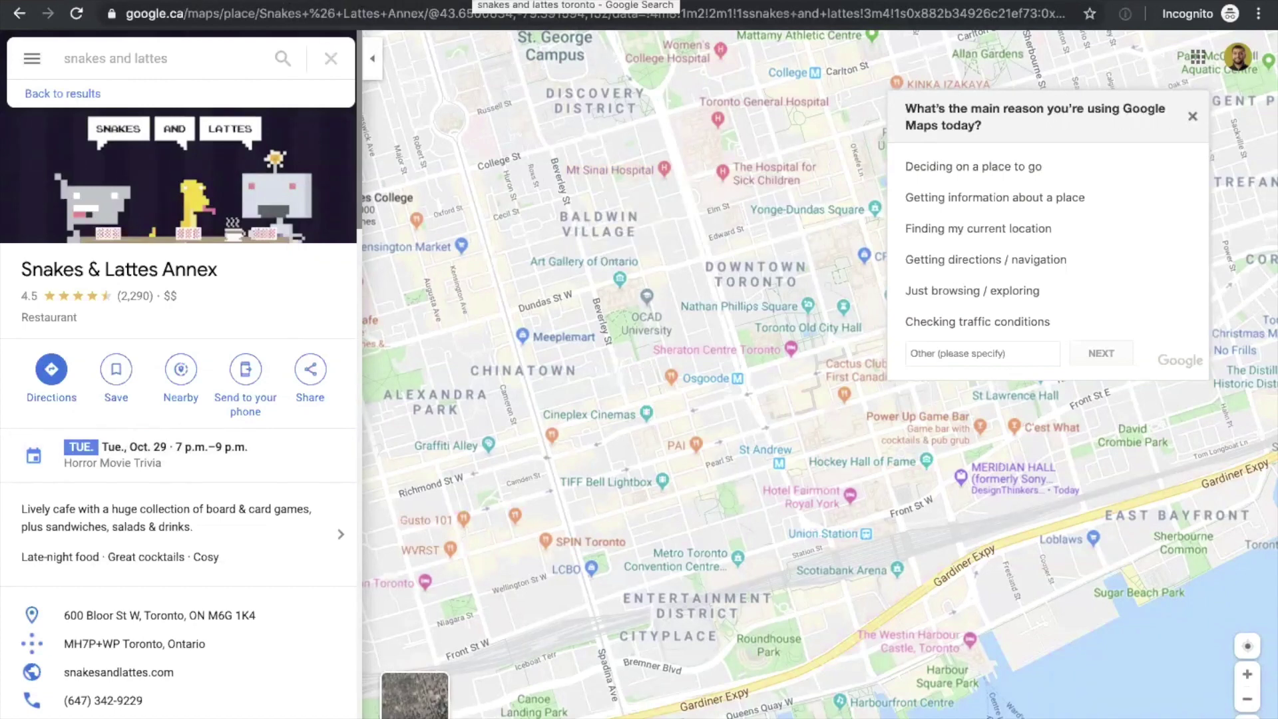
click(168, 0)
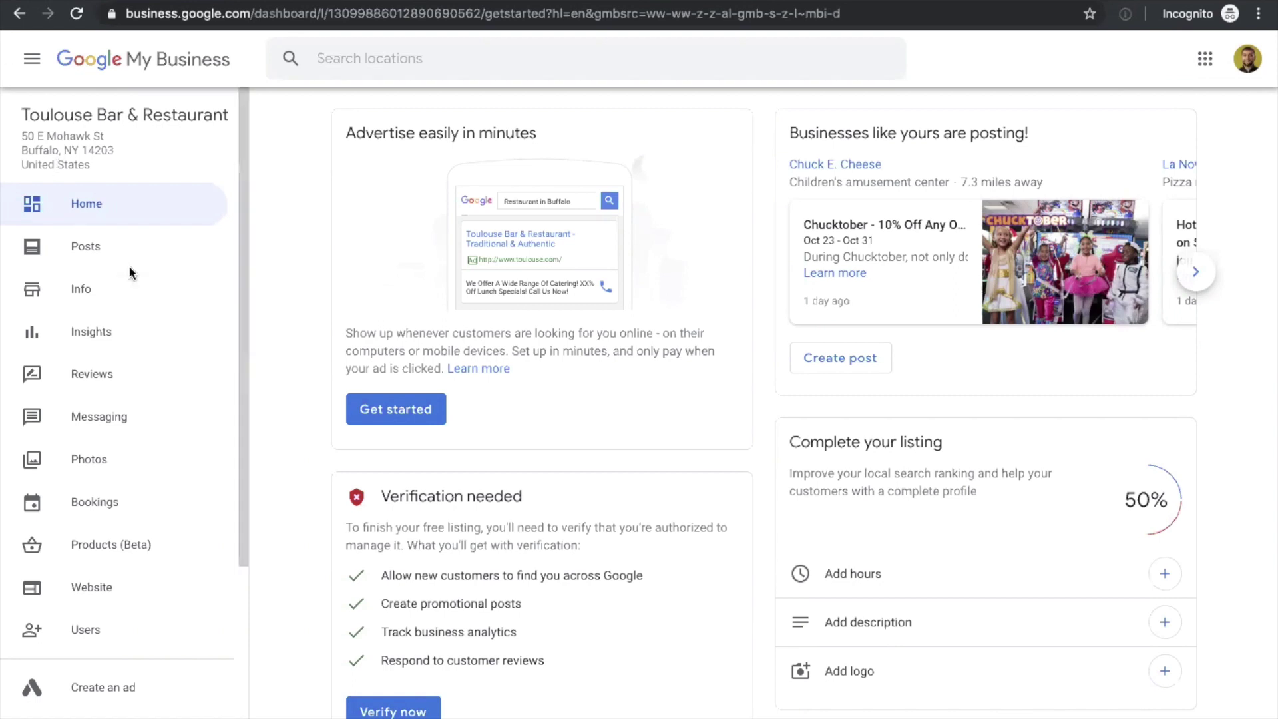
Step: Open the Info page and scroll through Toulouse Bar & Restaurant's listing details
click(126, 286)
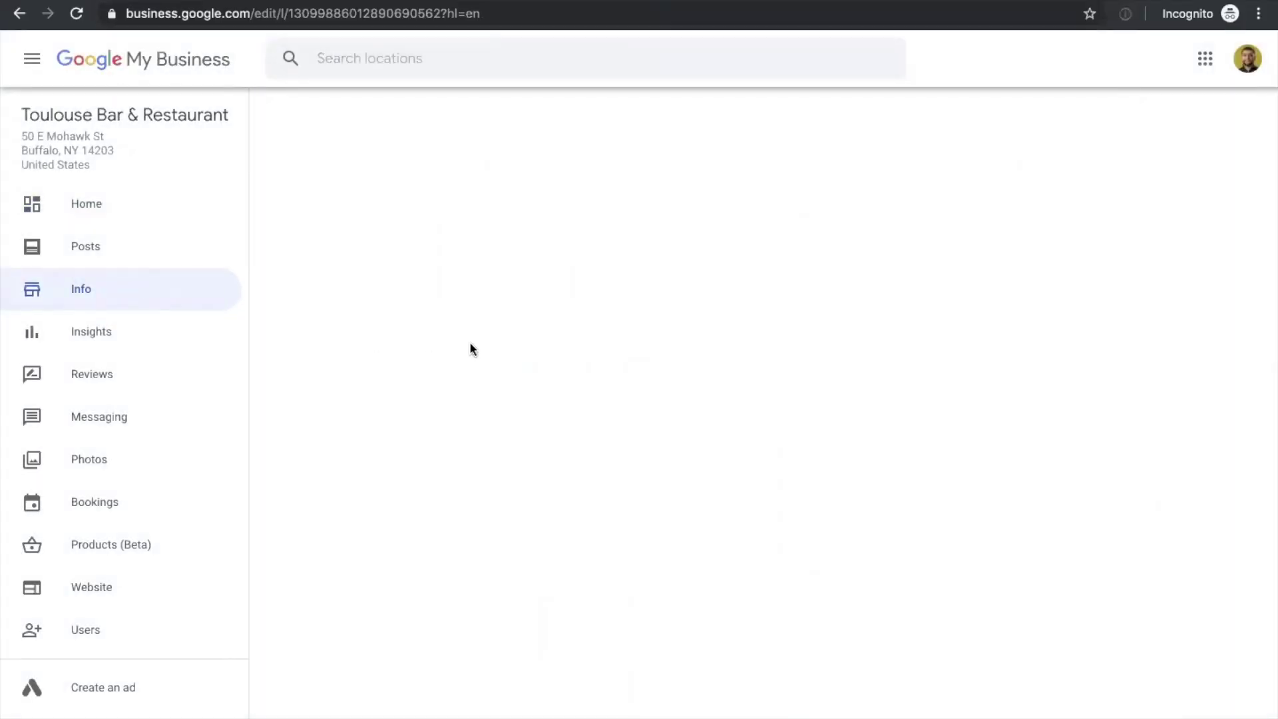
scroll(338, 398, down, 1)
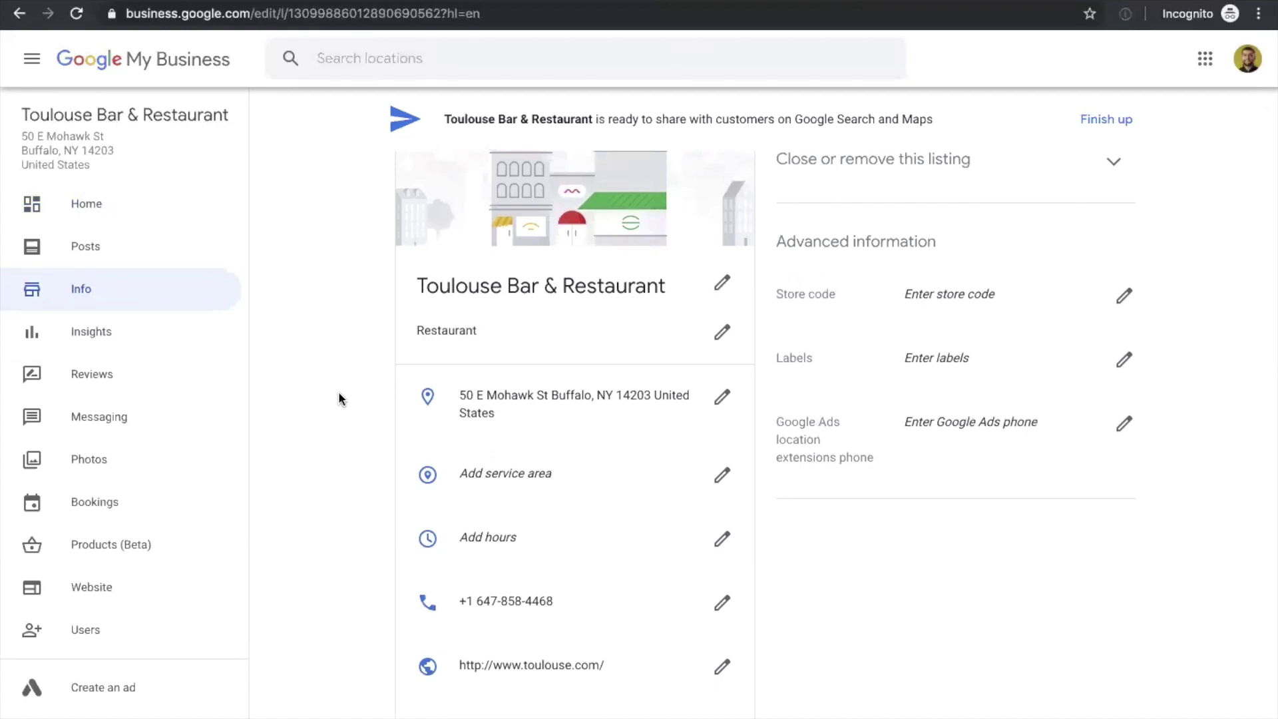
scroll(339, 397, down, 1)
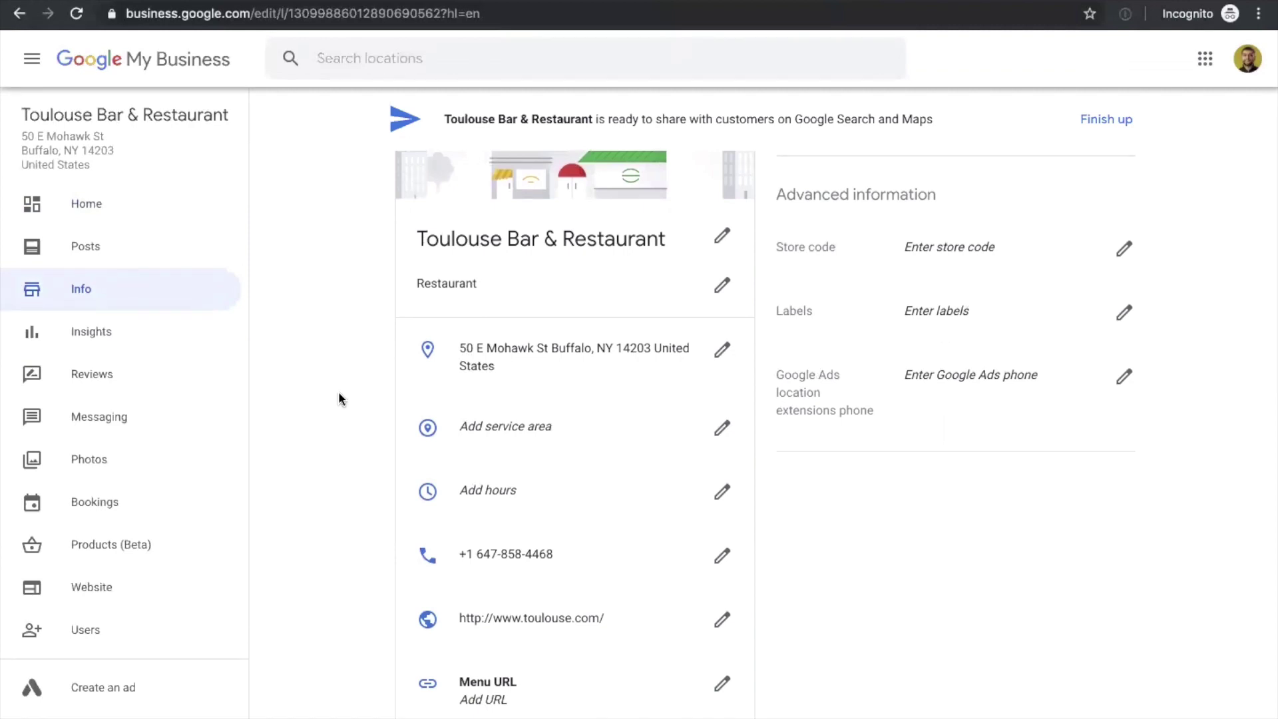
scroll(339, 398, down, 2)
scroll(339, 397, up, 2)
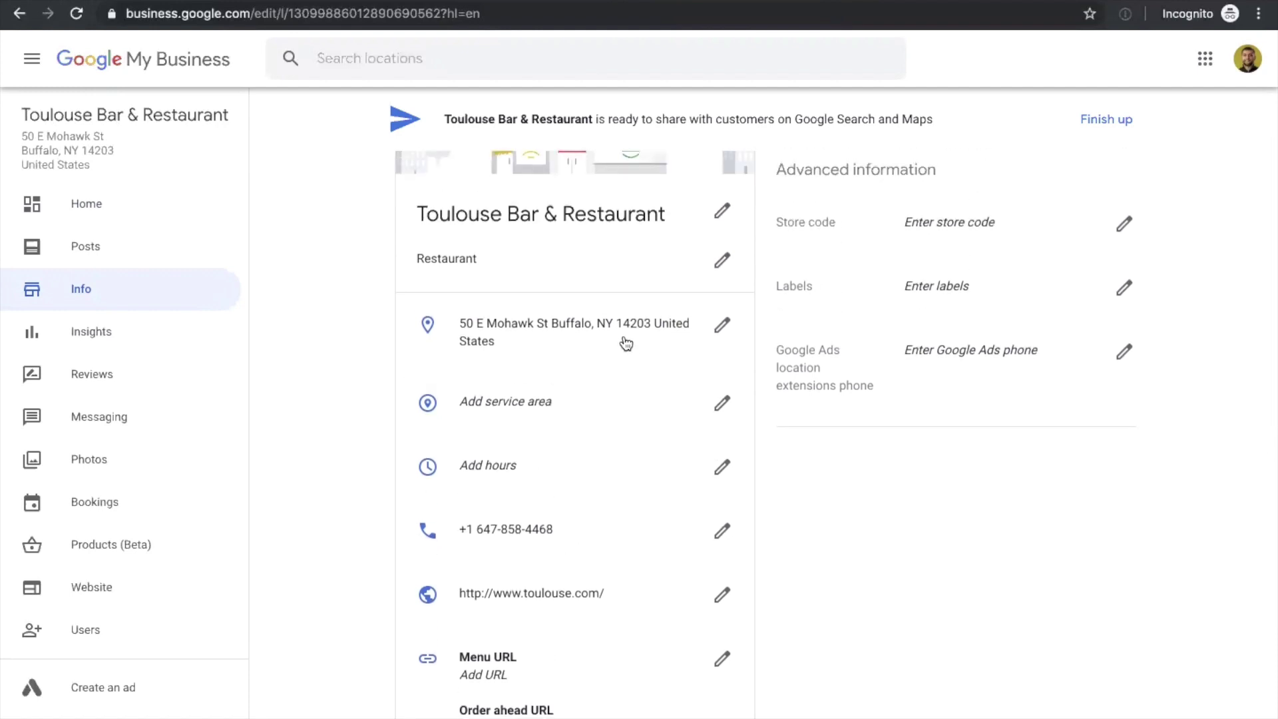
scroll(626, 343, up, 1)
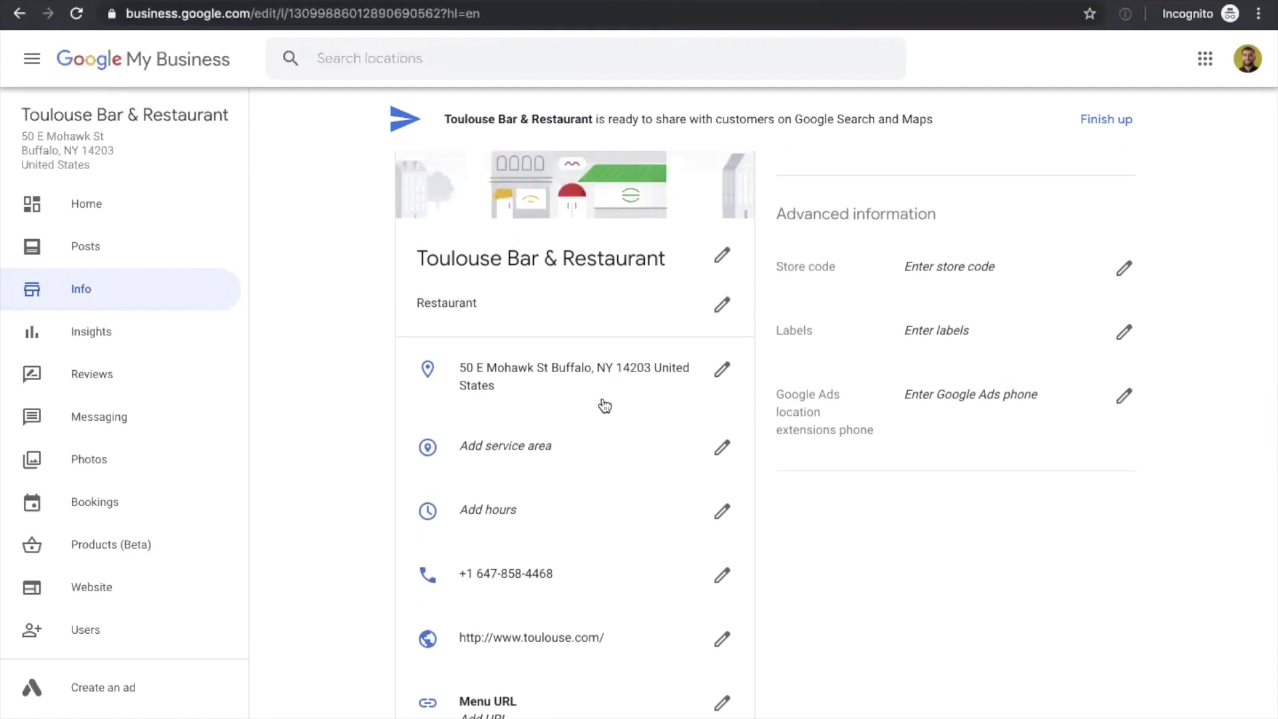
scroll(548, 414, down, 1)
scroll(550, 417, down, 1)
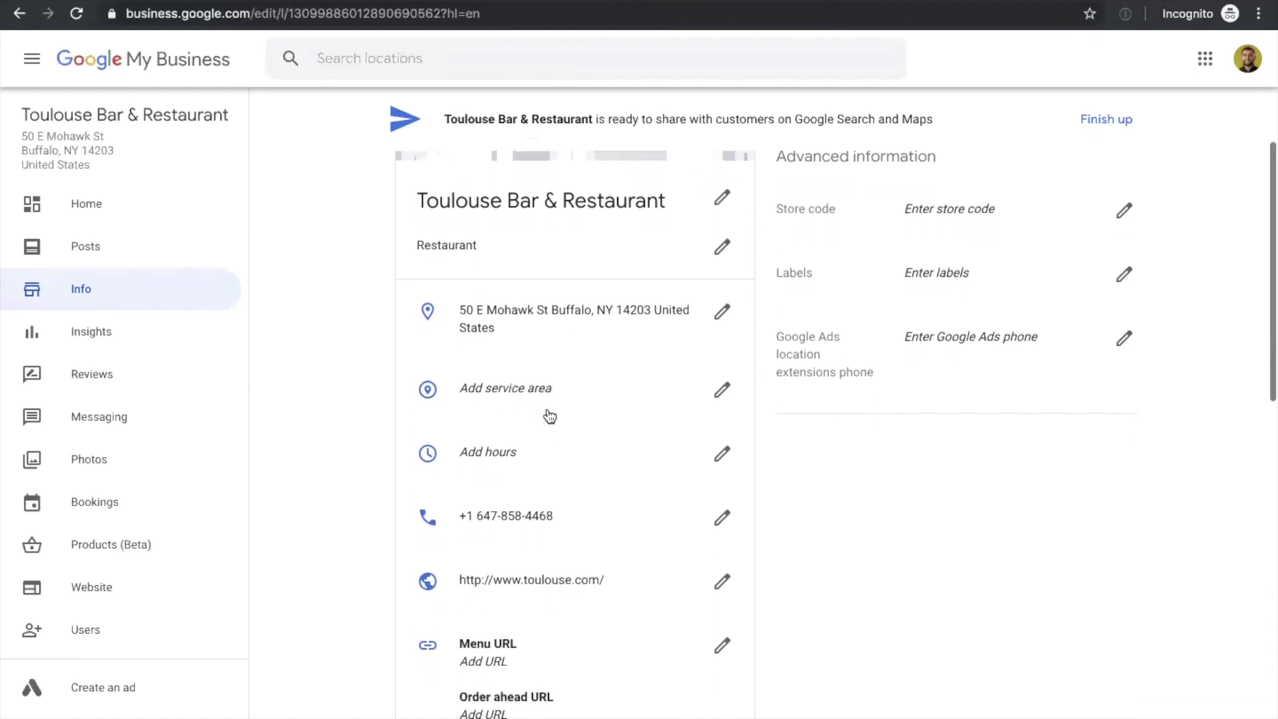
scroll(584, 390, down, 1)
Step: In the Hours editor, mark all seven days from Sunday to Saturday as open
click(585, 367)
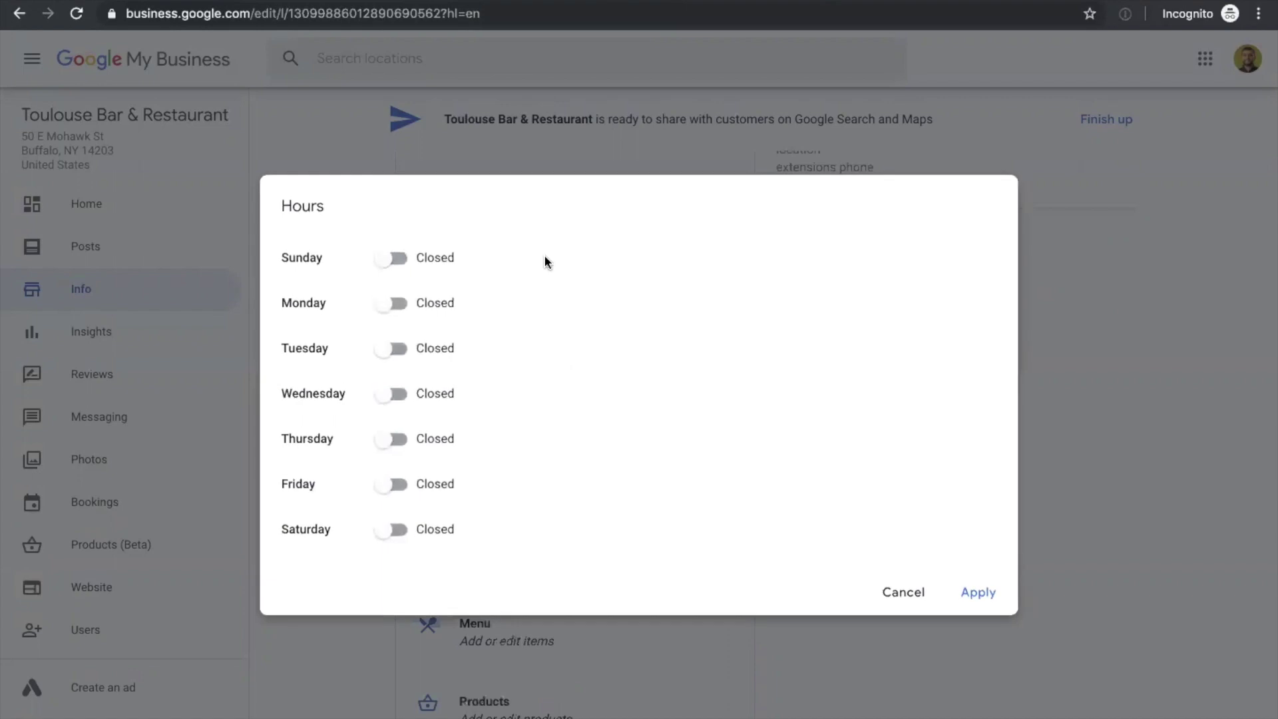
click(390, 259)
click(390, 303)
click(390, 348)
click(390, 394)
click(389, 439)
click(390, 484)
click(390, 529)
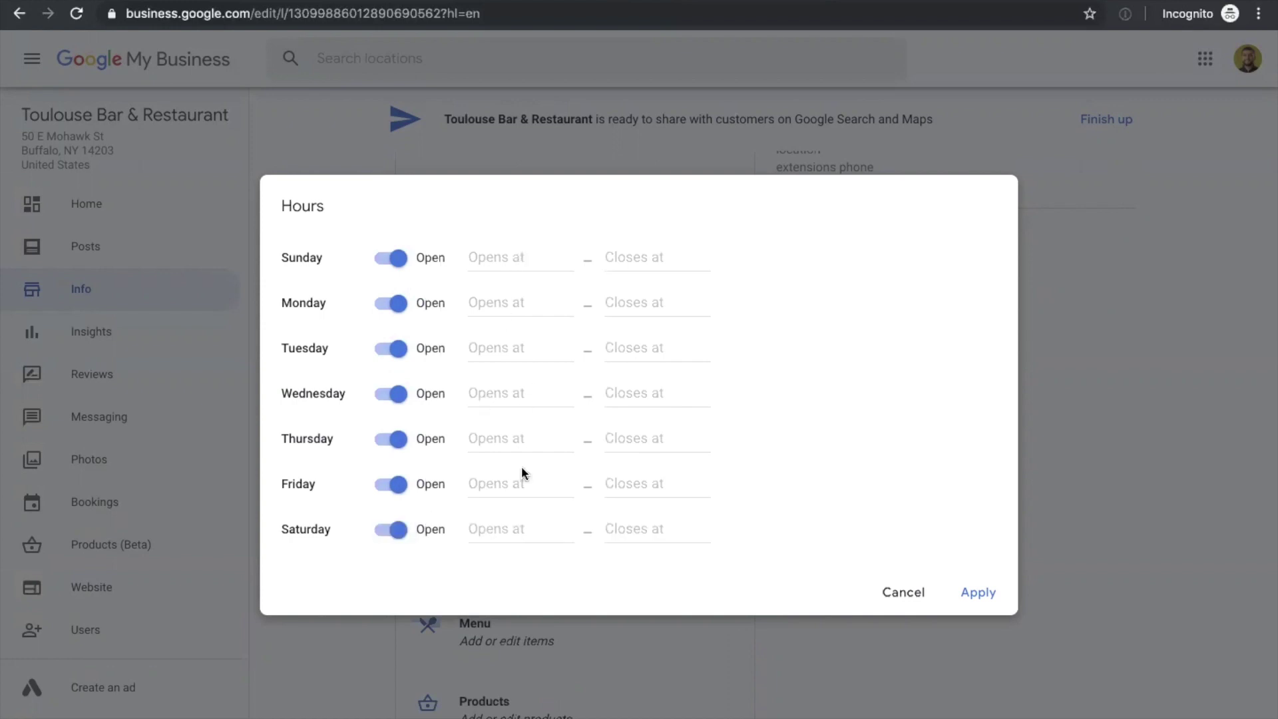
Step: Set Sunday's opening and closing times to 12:00 am and add a second Sunday time range
click(646, 253)
click(644, 344)
click(525, 258)
click(529, 351)
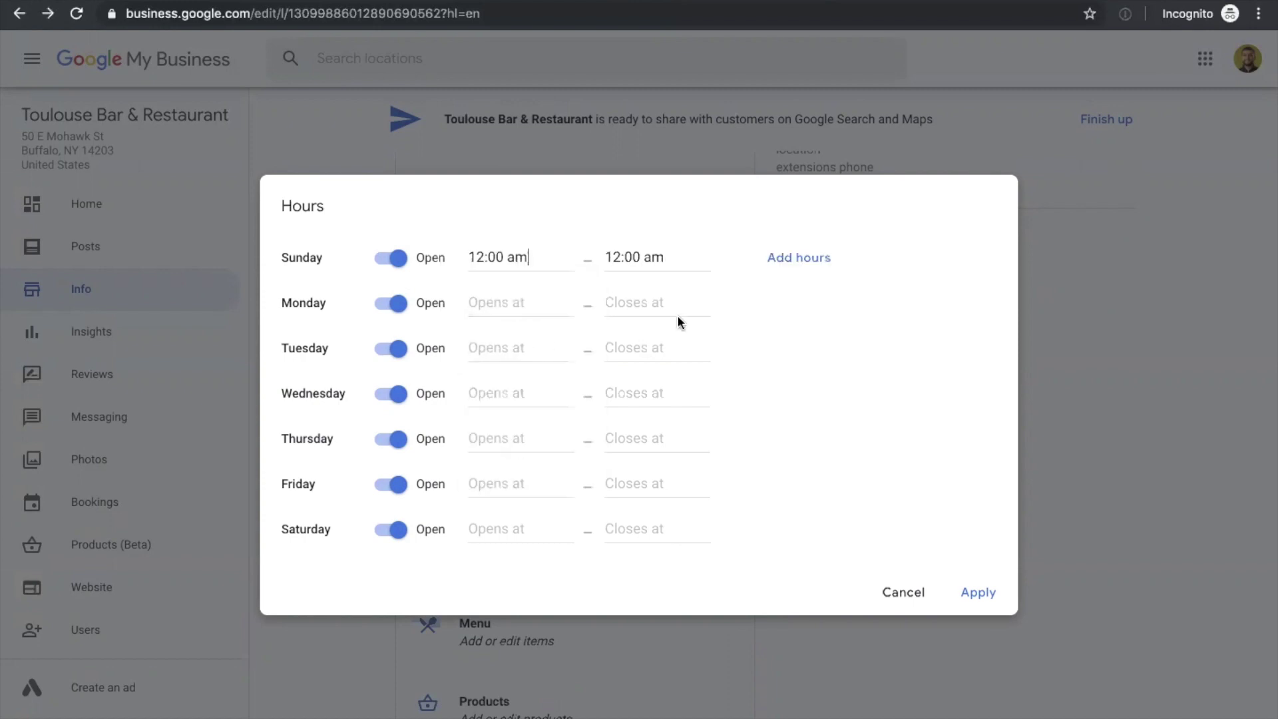
click(787, 266)
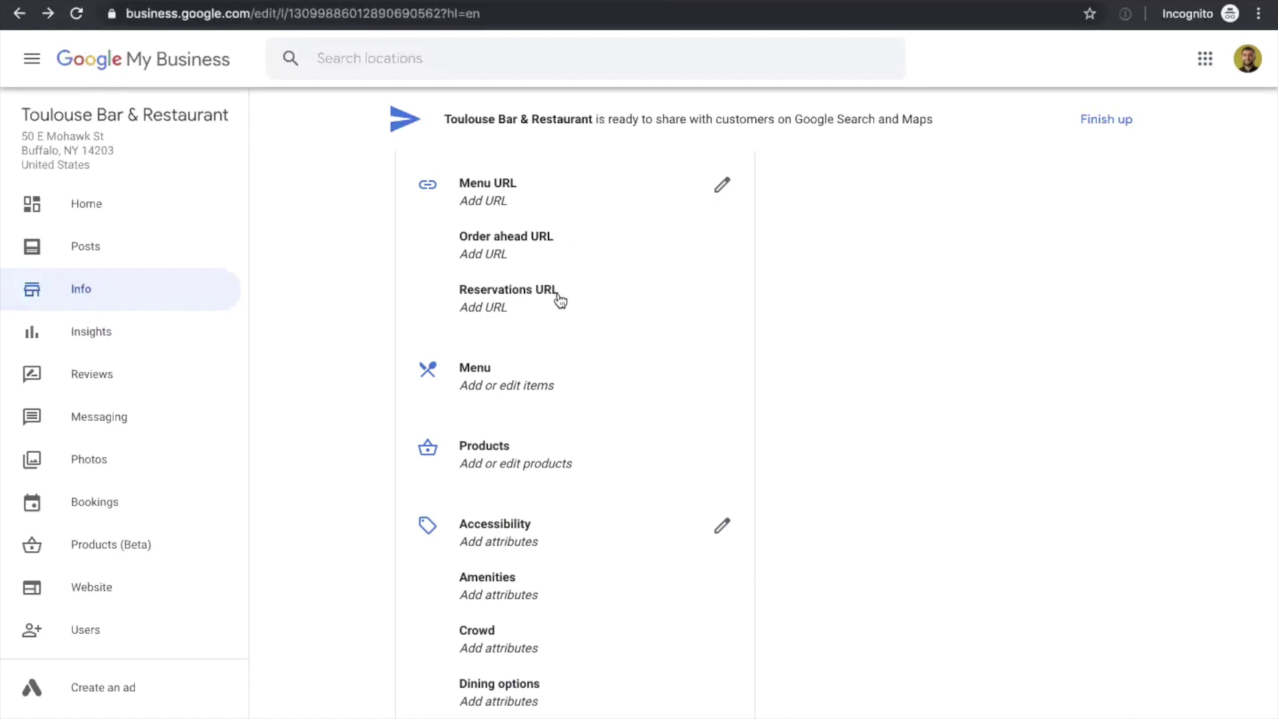
Step: Look over the Menu, Order ahead and Reservations link fields in the URLs editor
click(574, 198)
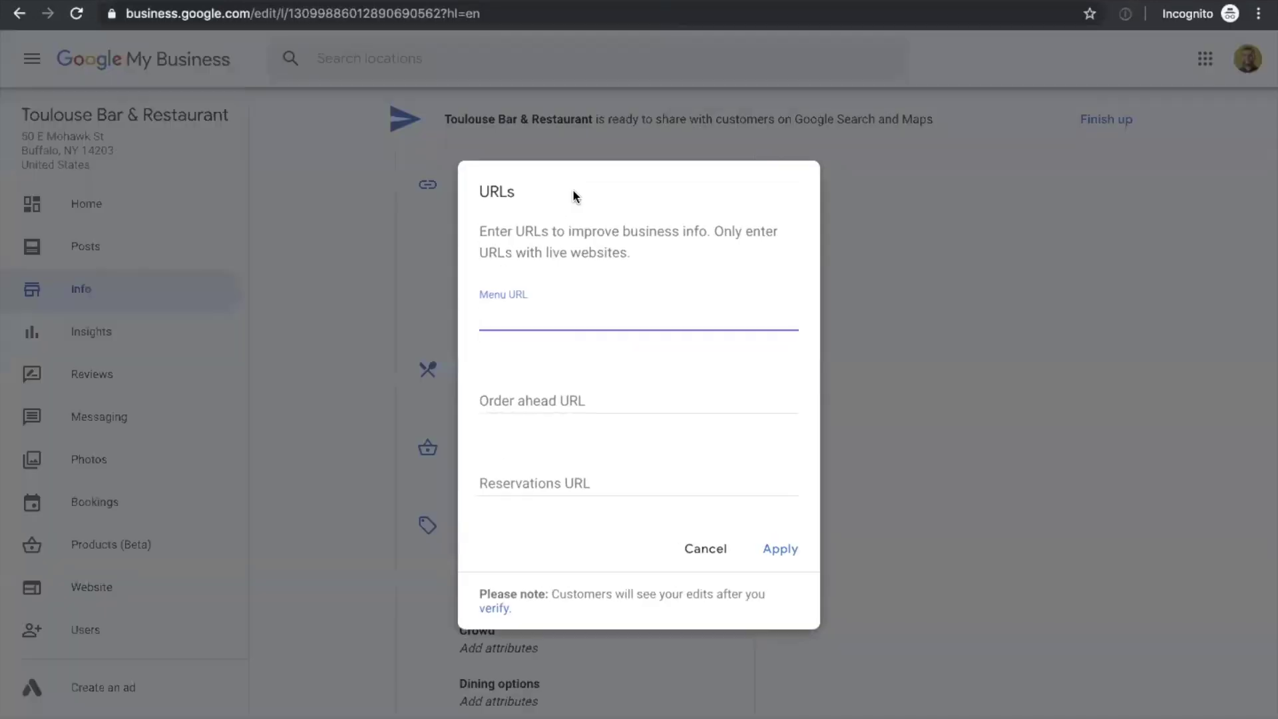
click(520, 487)
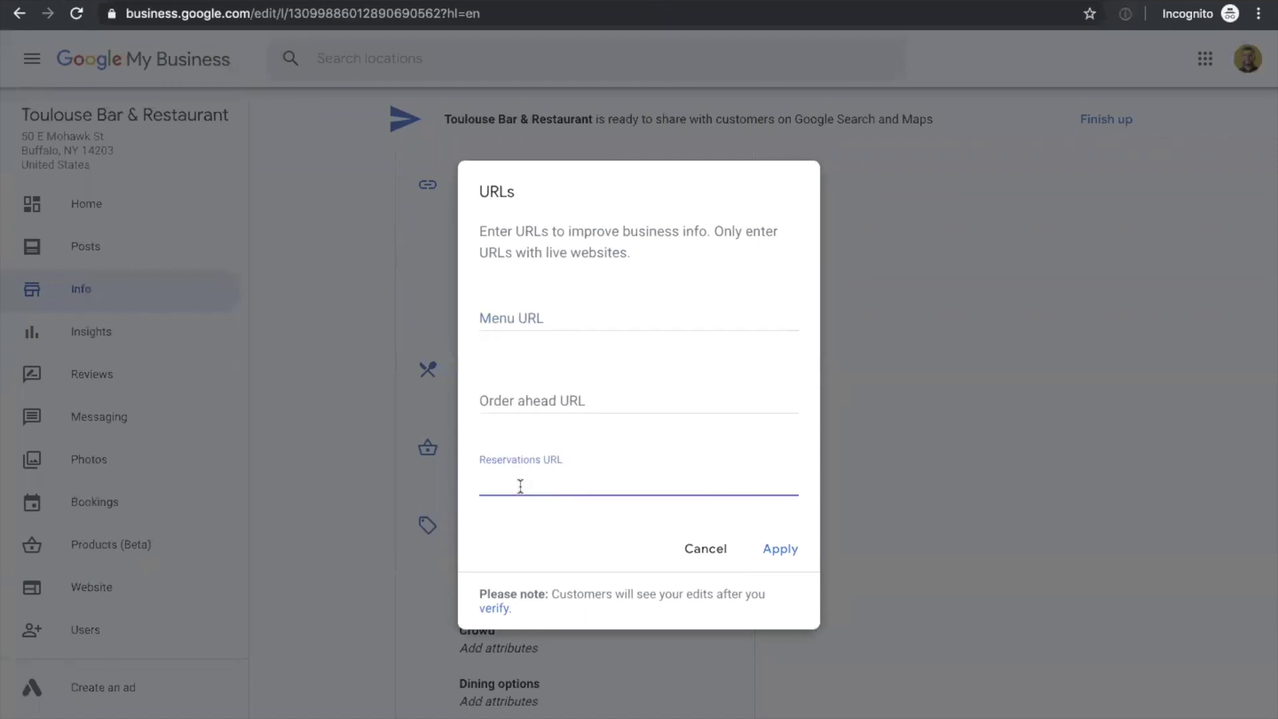
click(519, 398)
click(519, 319)
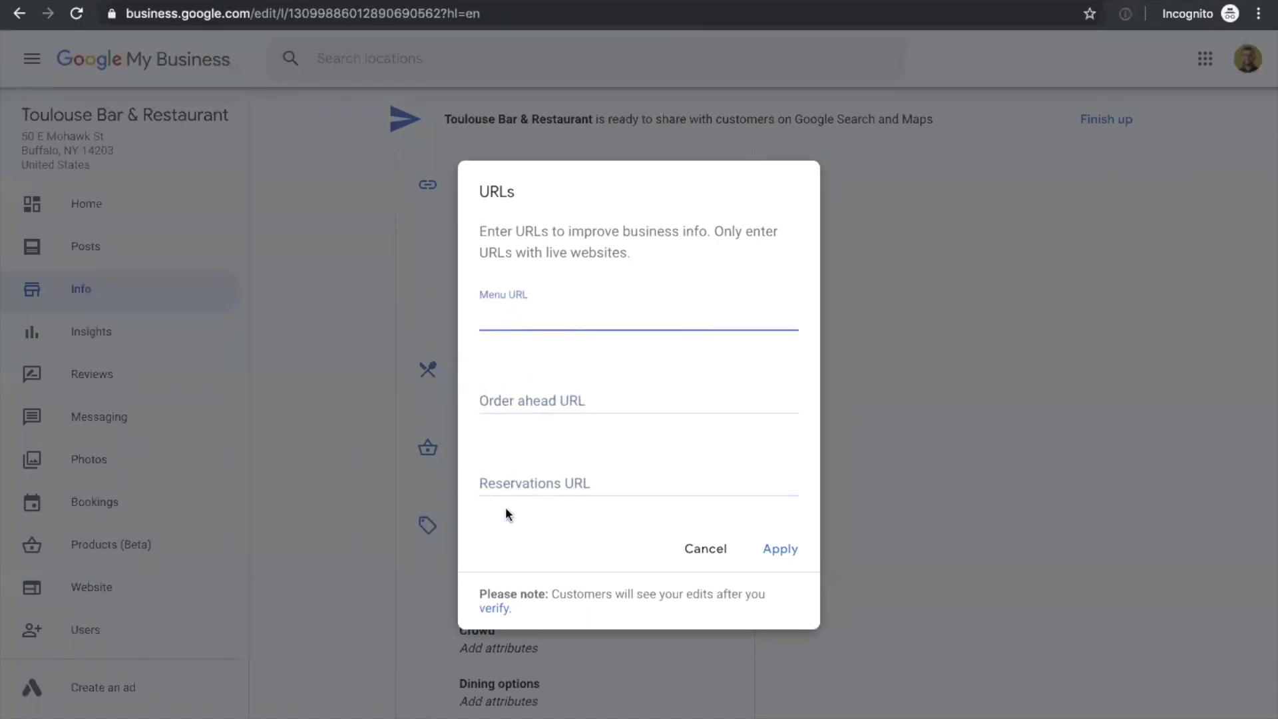
Step: Close the links editor without saving and bring up the Add menu section page
key(Escape)
scroll(499, 277, down, 3)
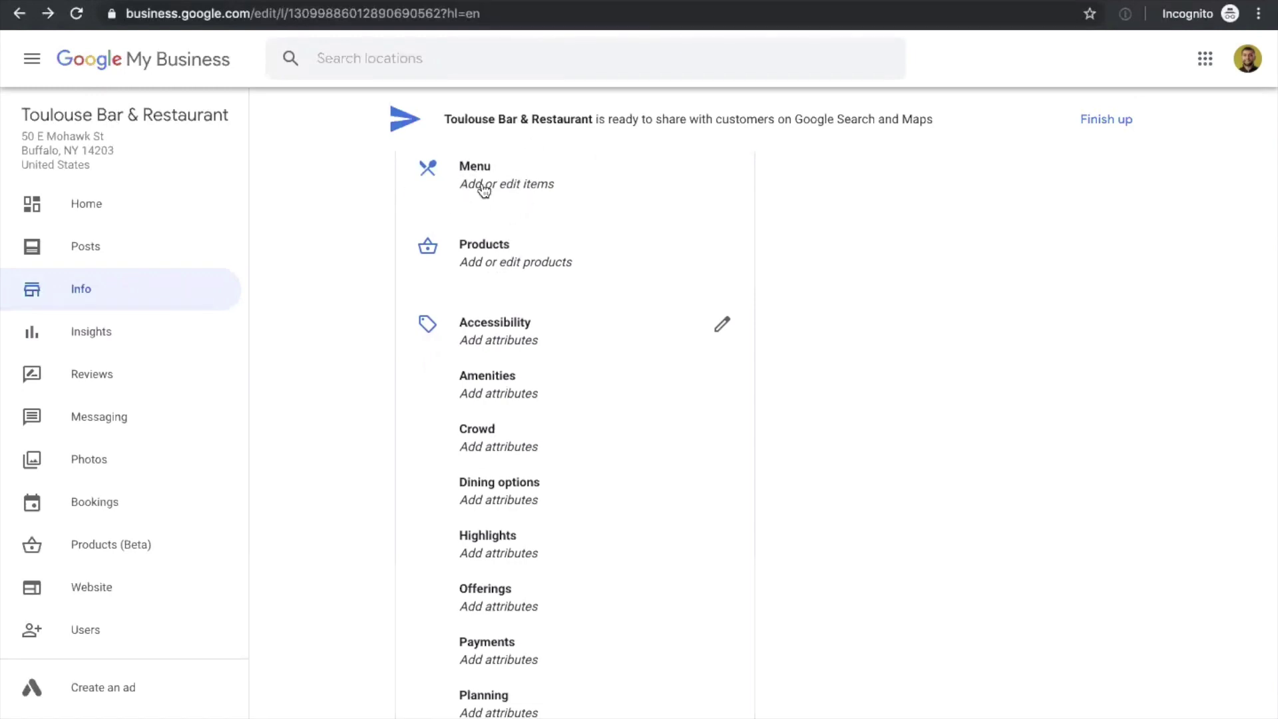
scroll(483, 187, up, 1)
click(481, 250)
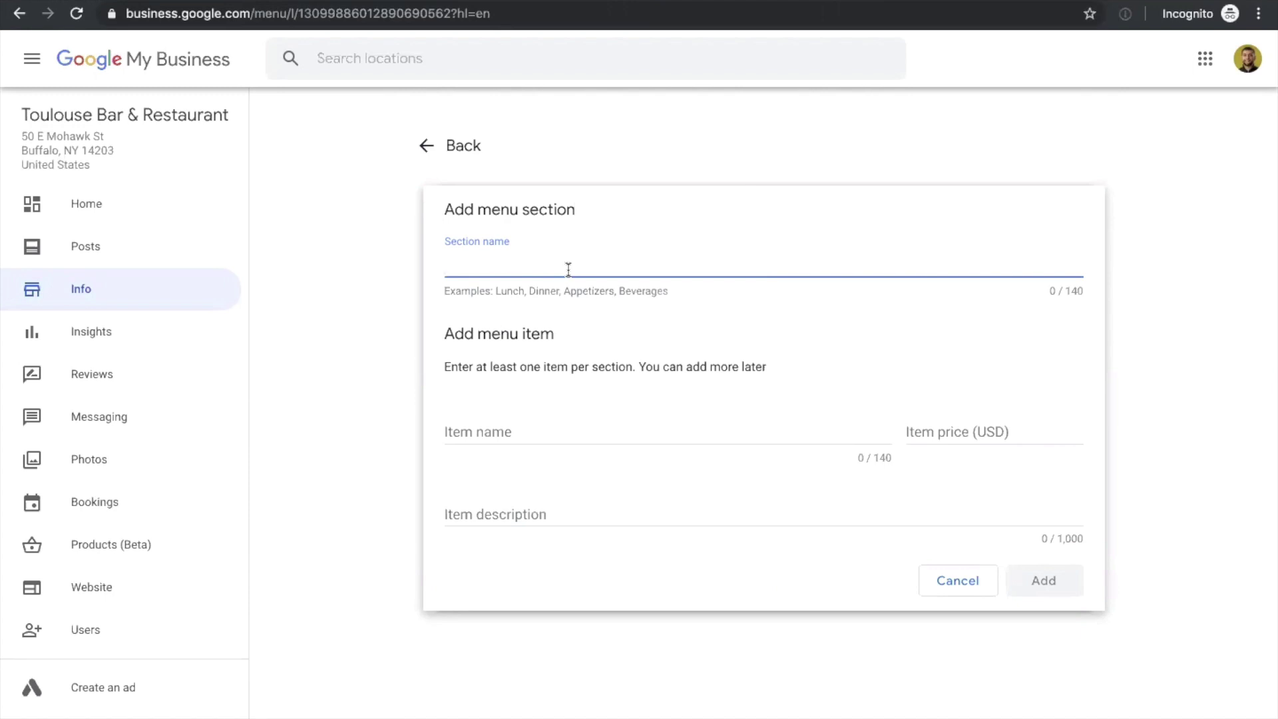
Step: Name a new menu section 'Snacks' and go through its item name, price and description fields without saving
text(Snacks)
click(543, 426)
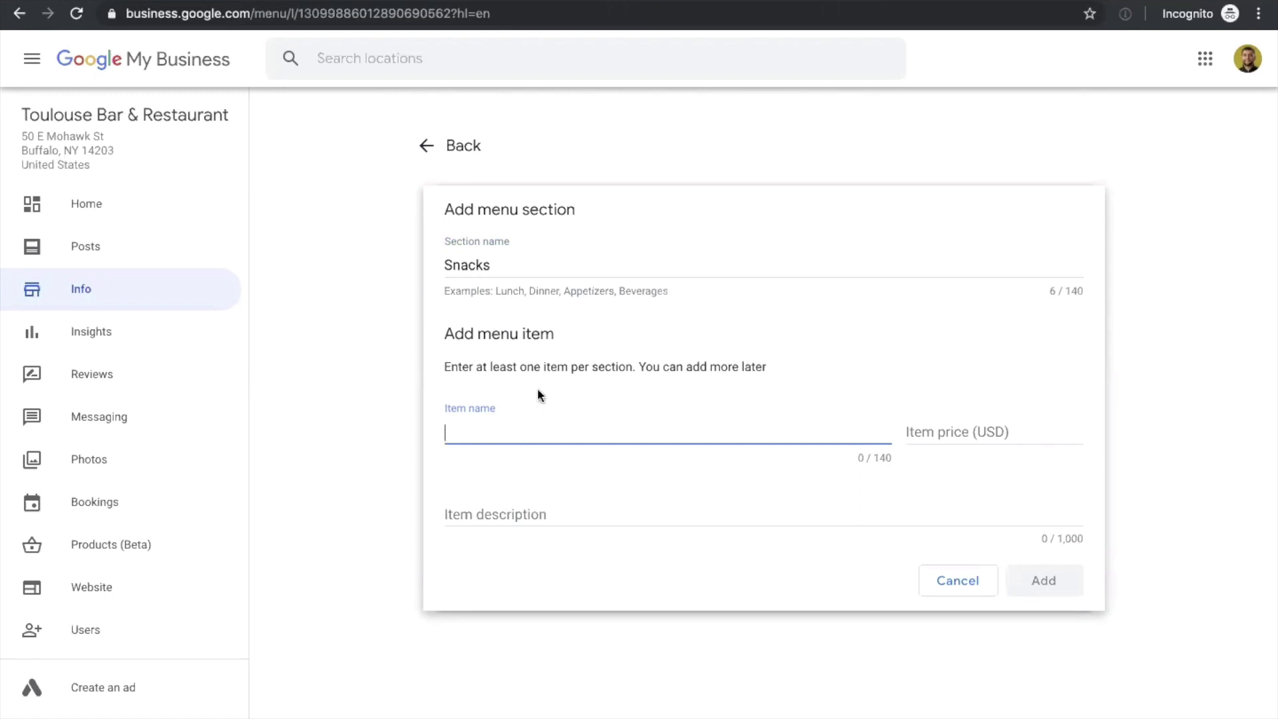
click(1017, 434)
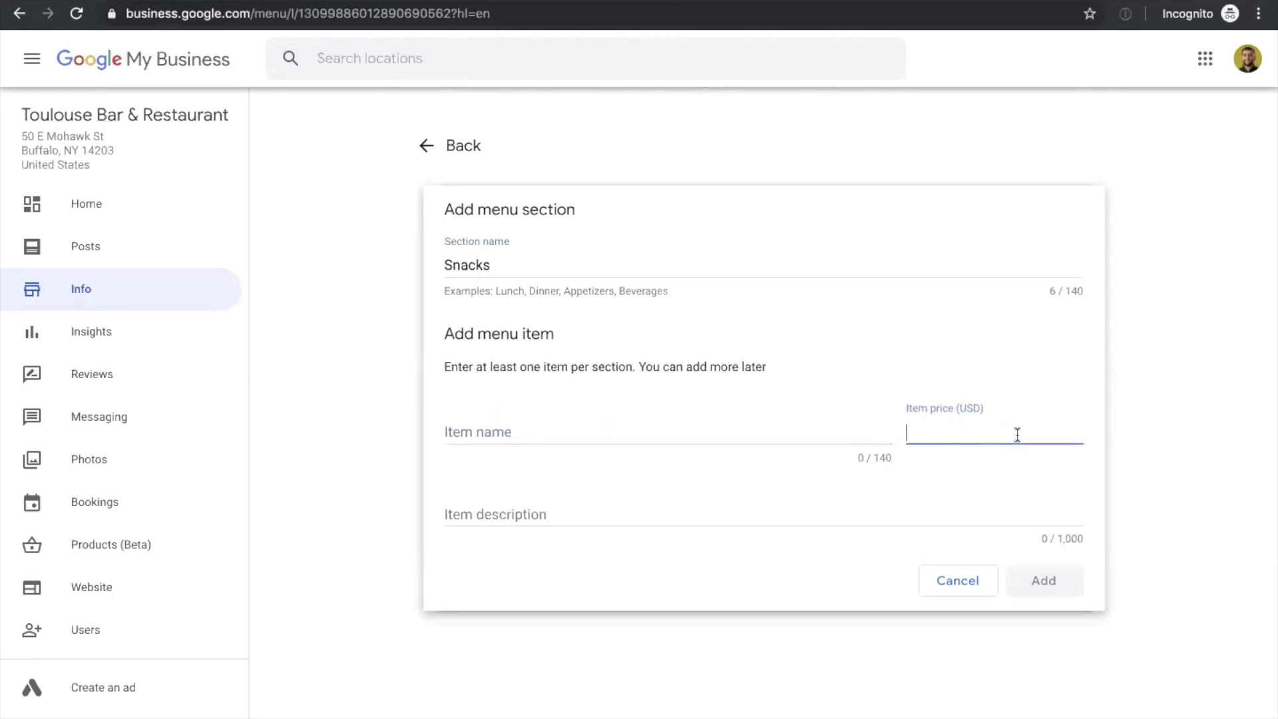
click(657, 505)
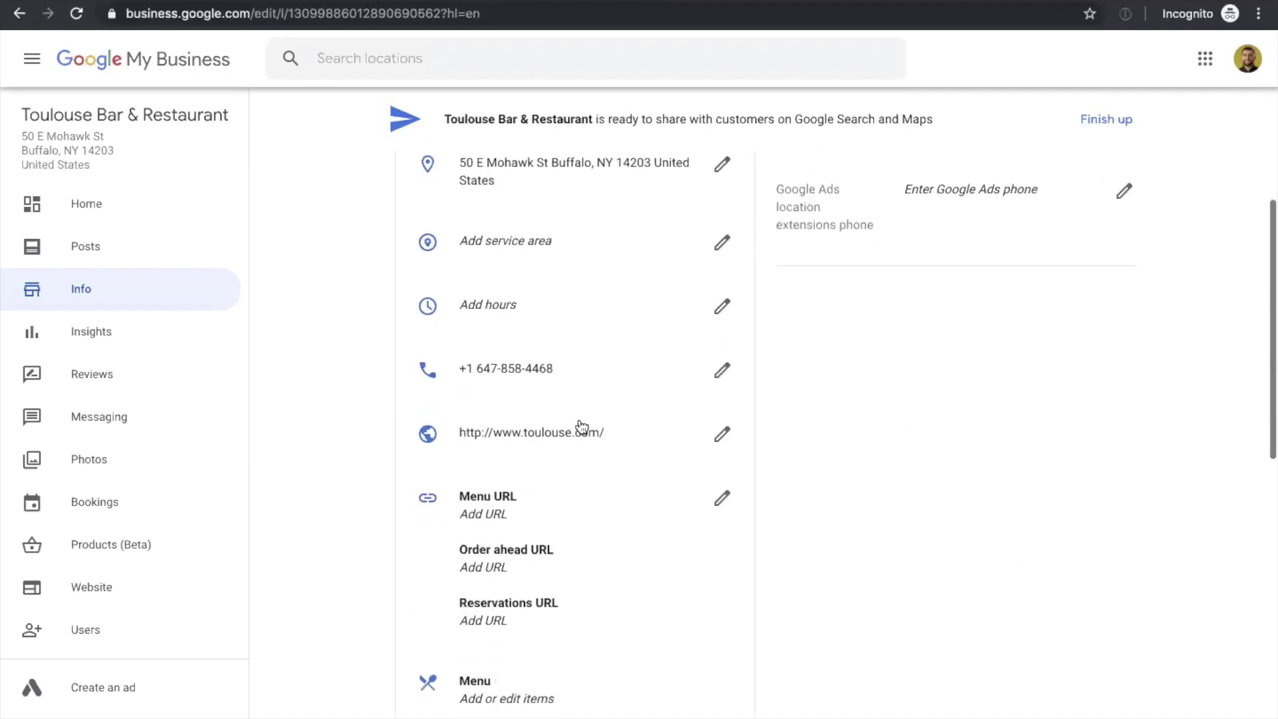
scroll(580, 425, down, 5)
scroll(582, 427, down, 2)
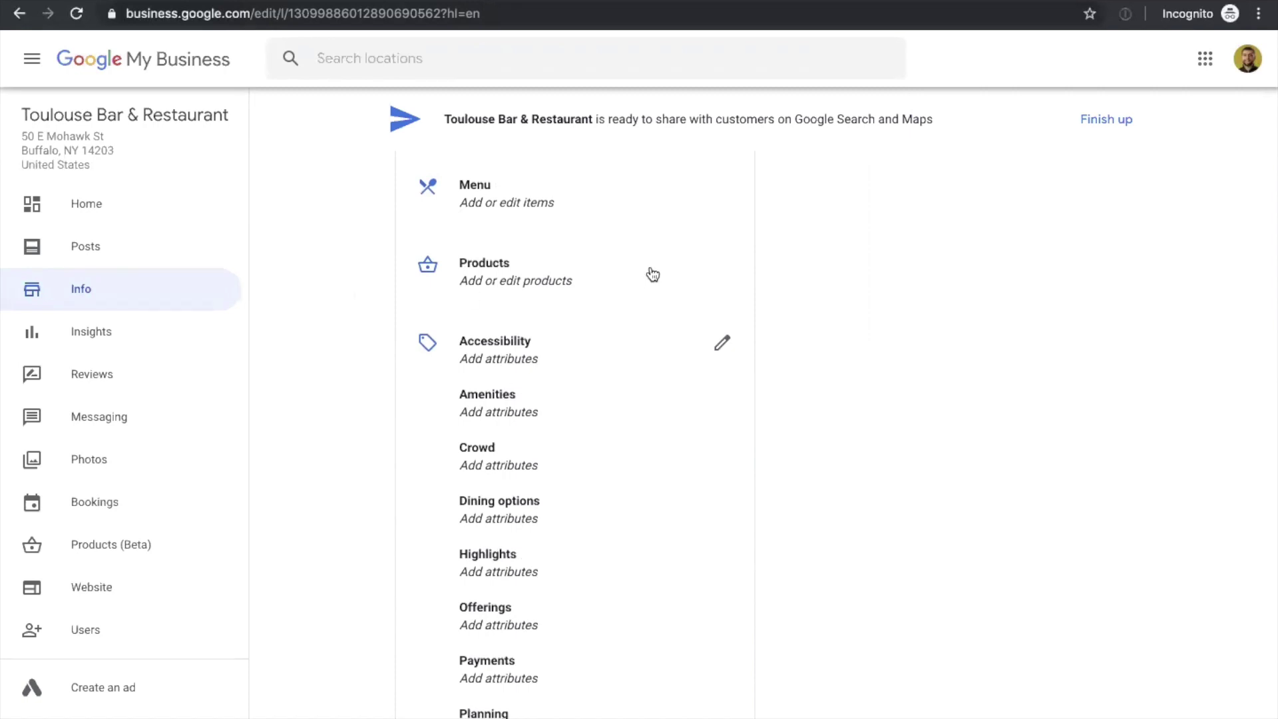
Step: Open the listing's Attributes dialog with options like accessibility and amenities
scroll(651, 273, down, 1)
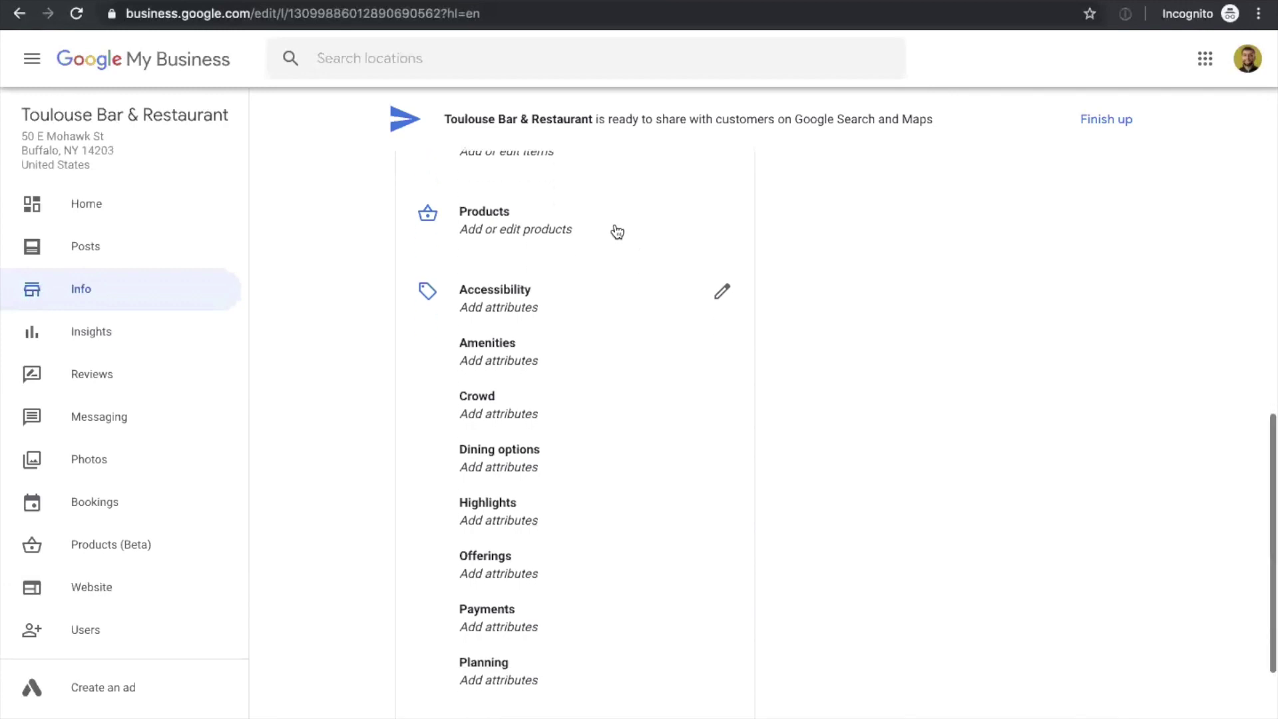
scroll(619, 233, down, 2)
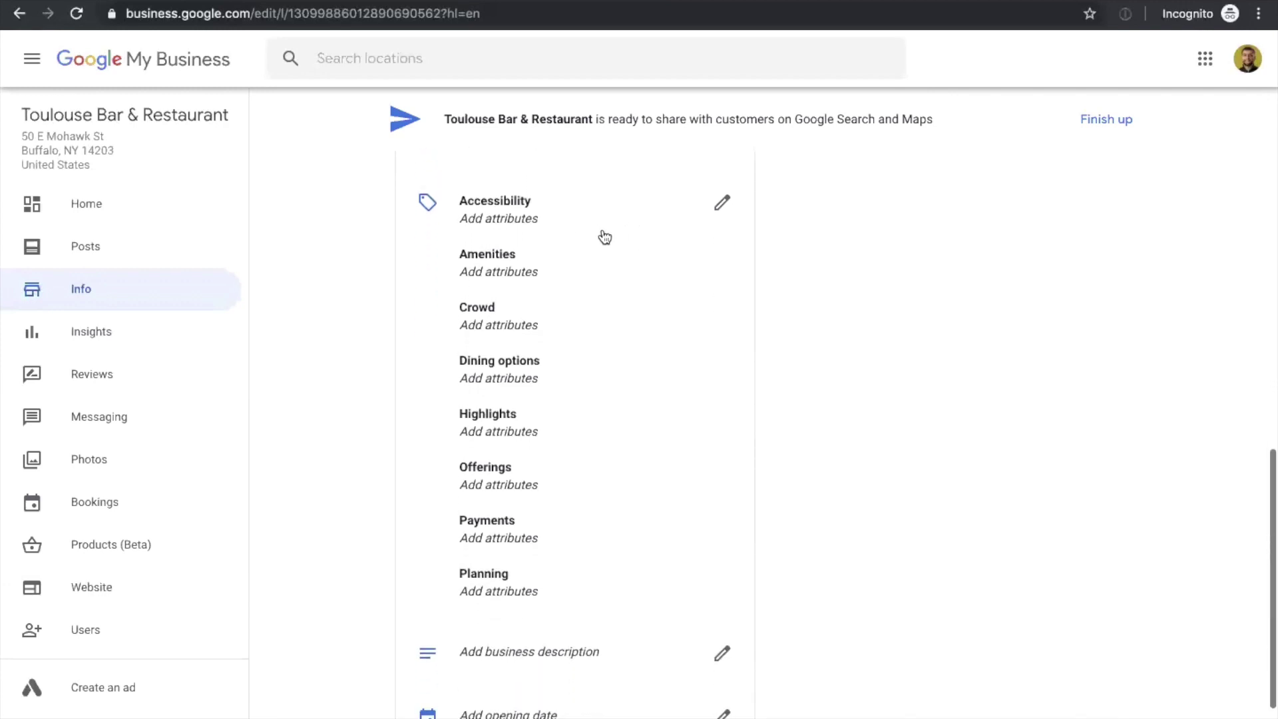
click(565, 224)
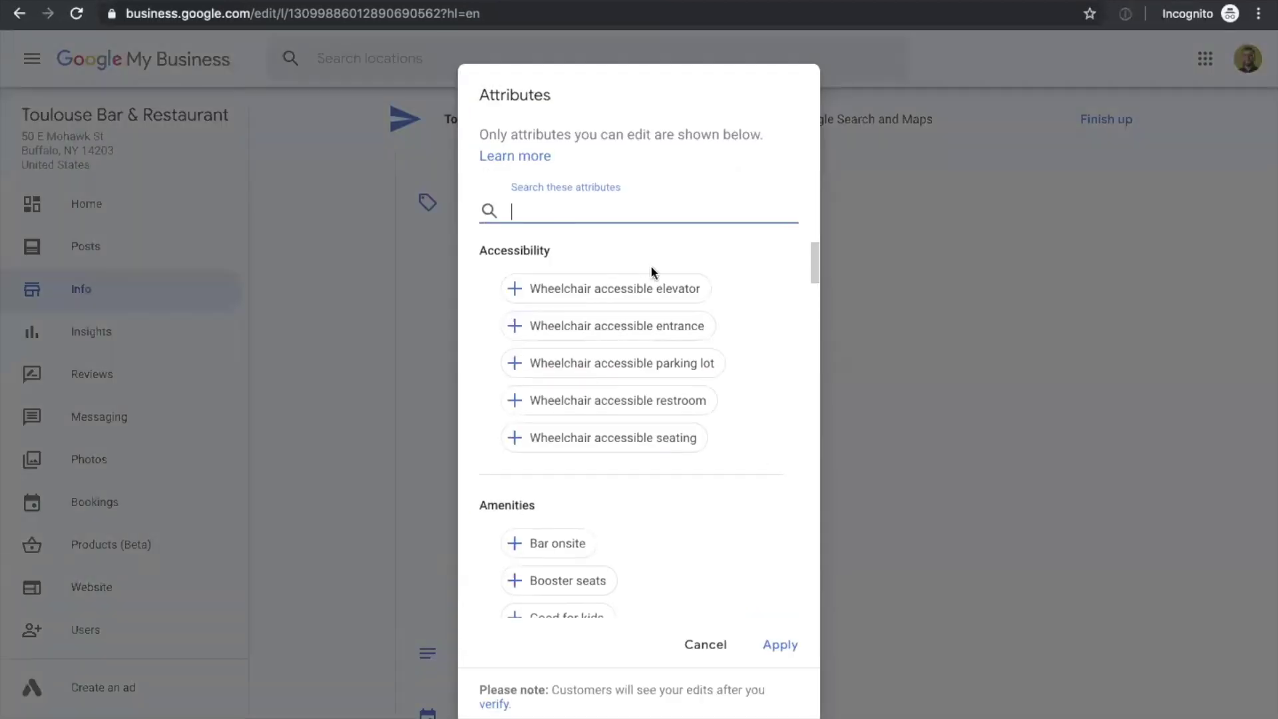
scroll(565, 514, down, 1)
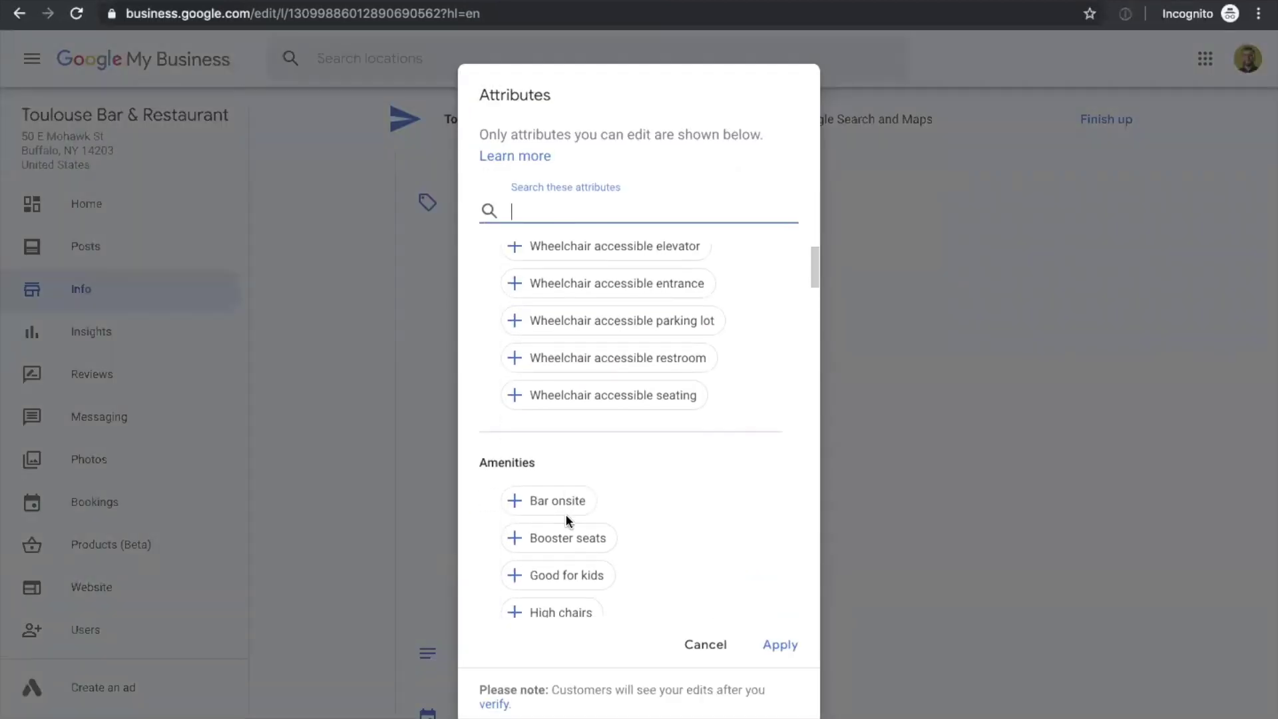
scroll(567, 518, up, 1)
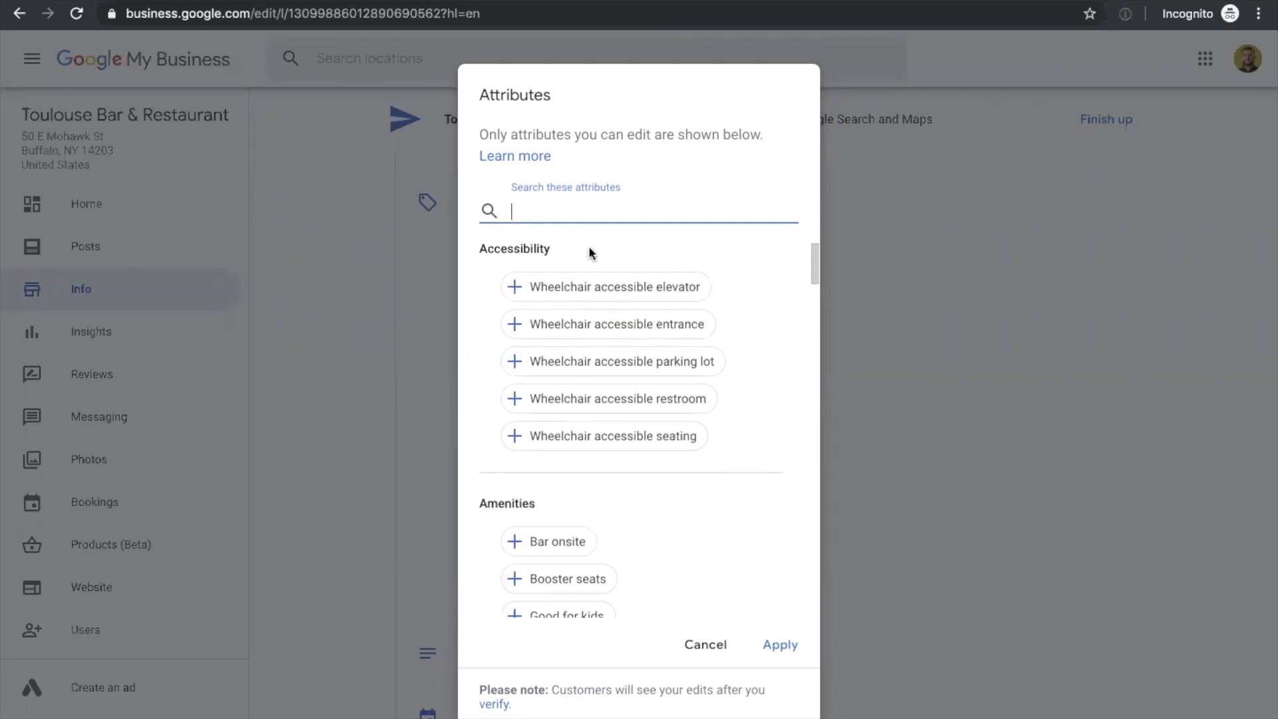
drag(585, 251, 548, 252)
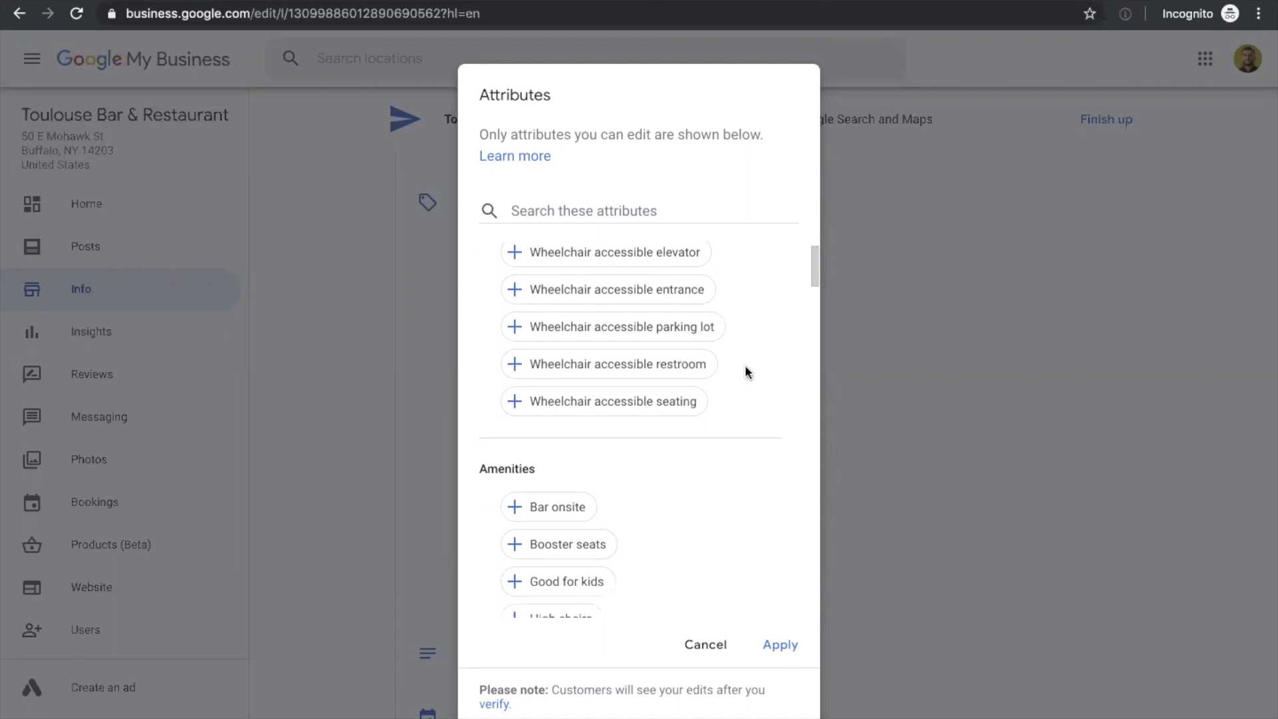
Step: Browse every attribute group, from Crowd to Planning, then cancel without adding any
scroll(745, 364, down, 3)
scroll(745, 370, down, 1)
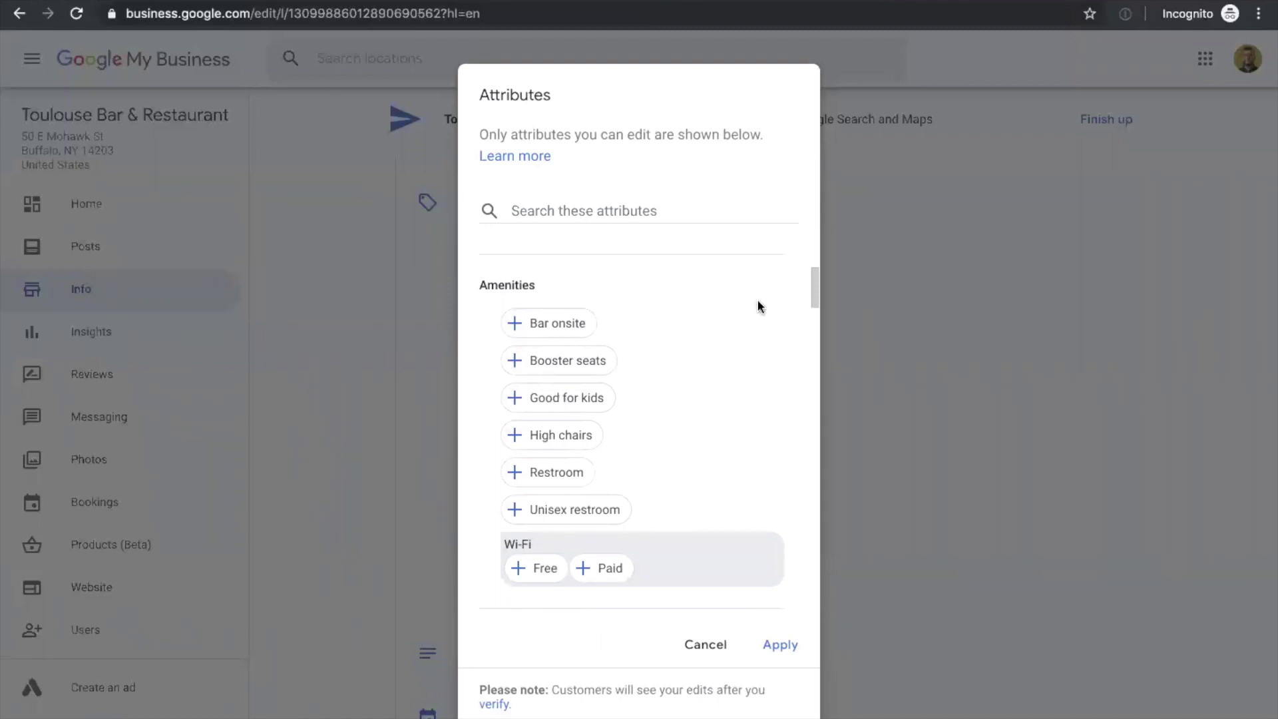
scroll(739, 373, down, 6)
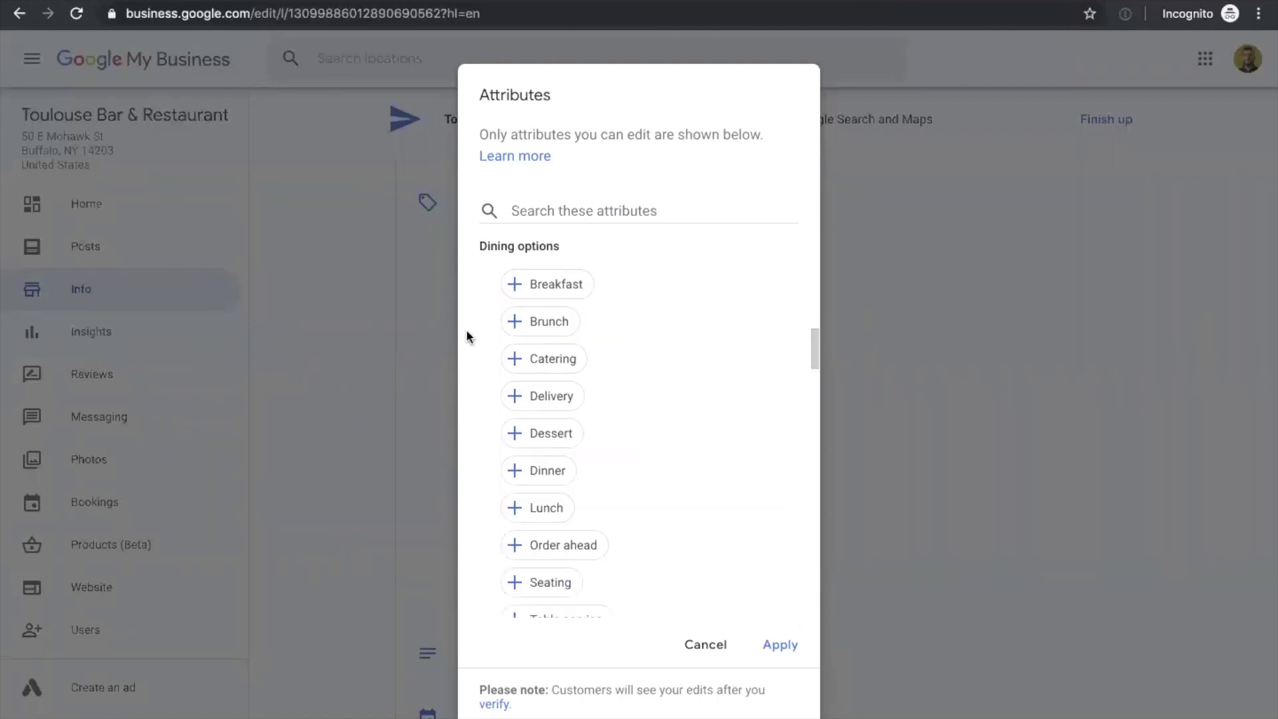
scroll(682, 365, down, 2)
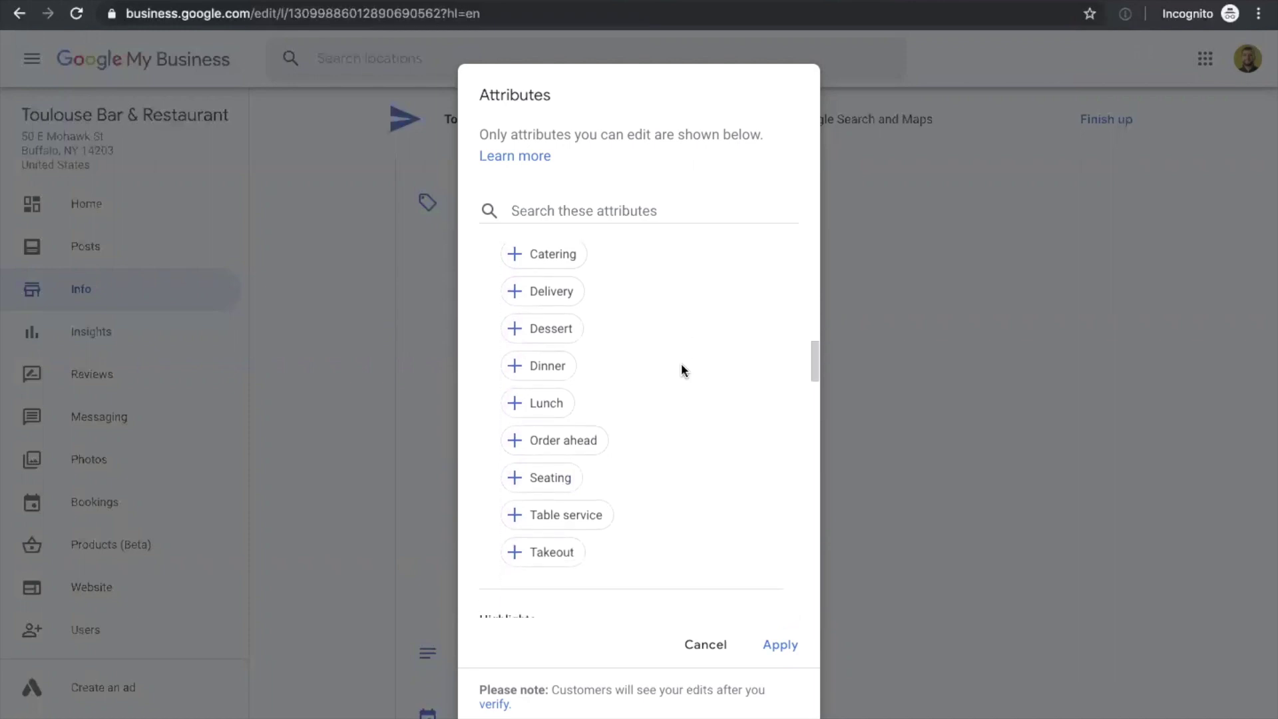
scroll(683, 368, up, 2)
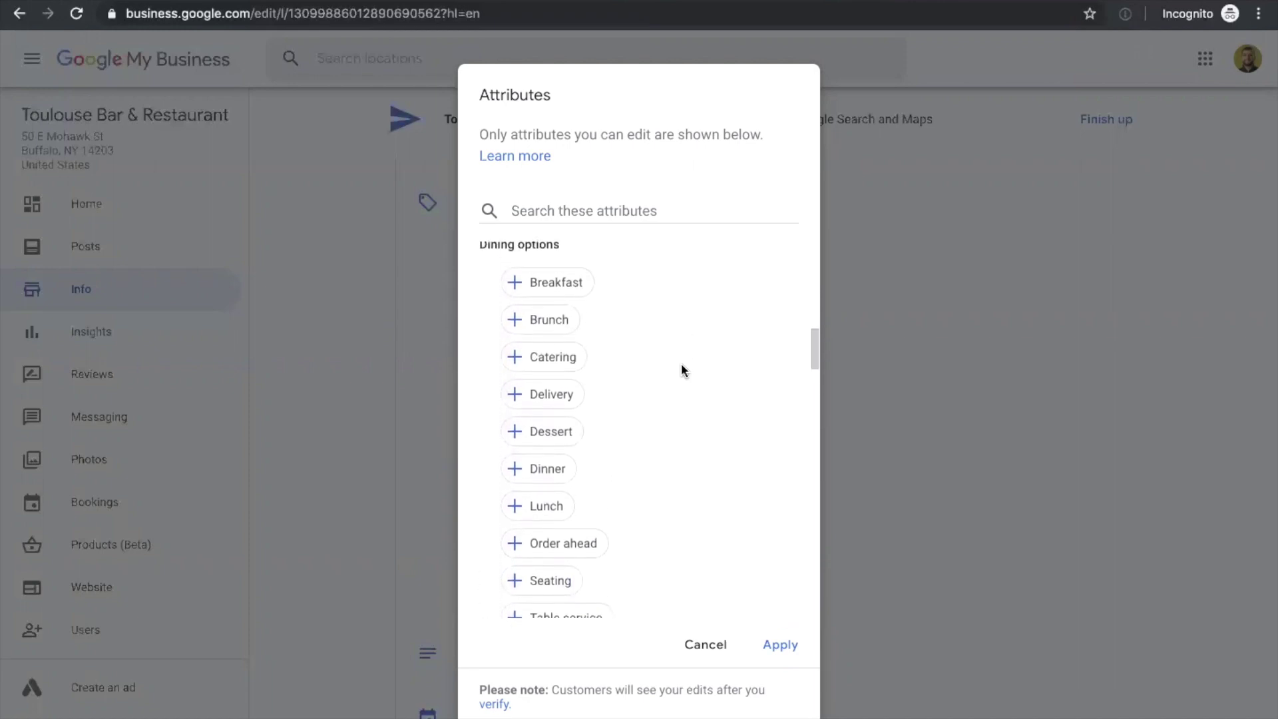
scroll(681, 368, down, 5)
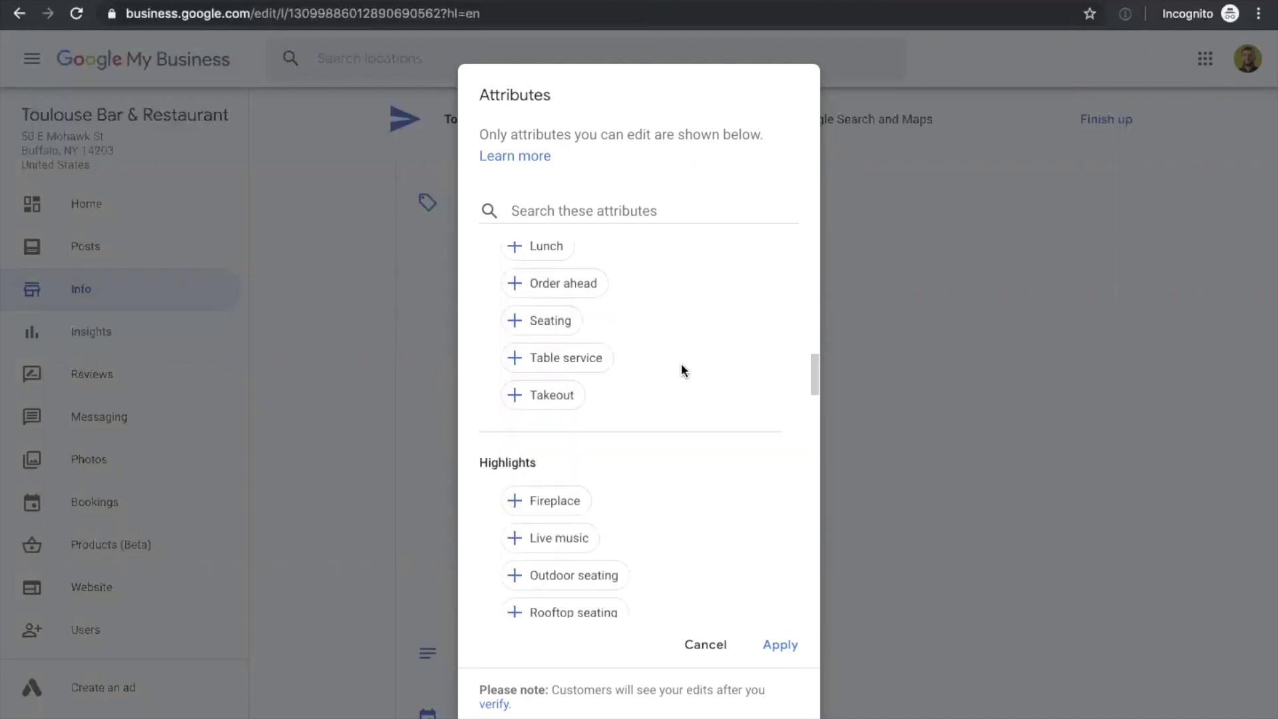
scroll(683, 370, down, 3)
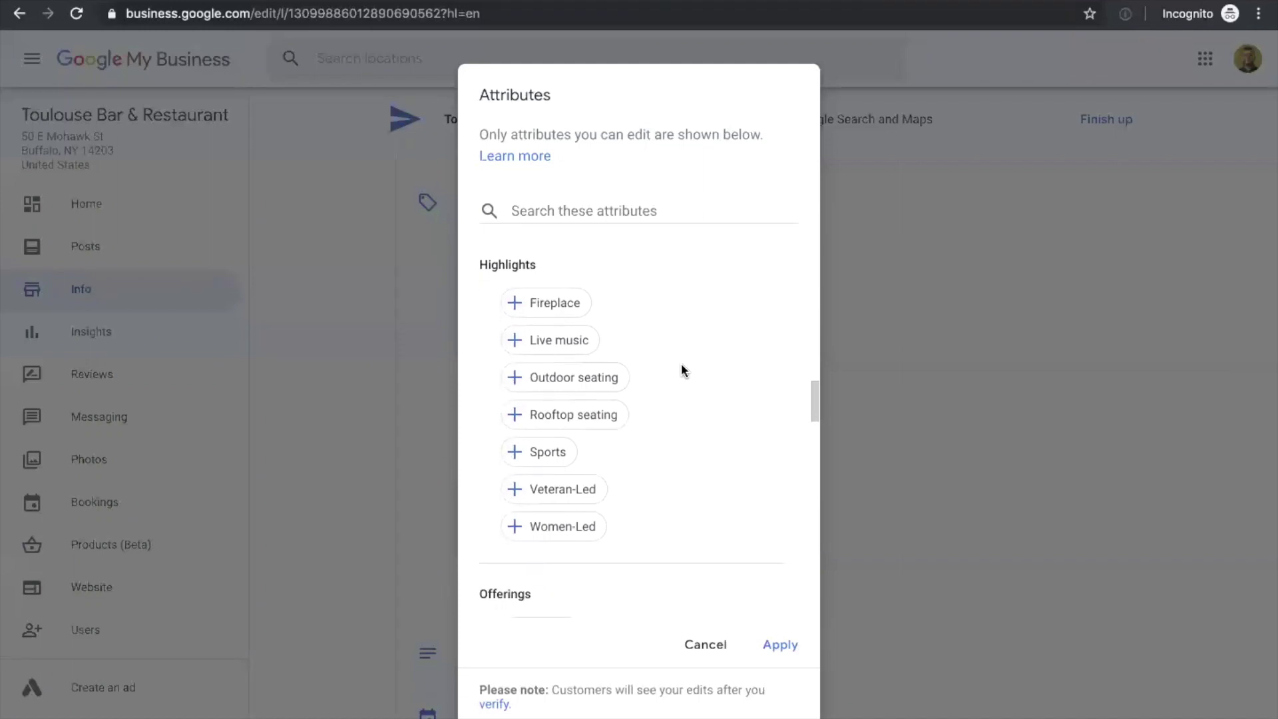
scroll(682, 368, down, 5)
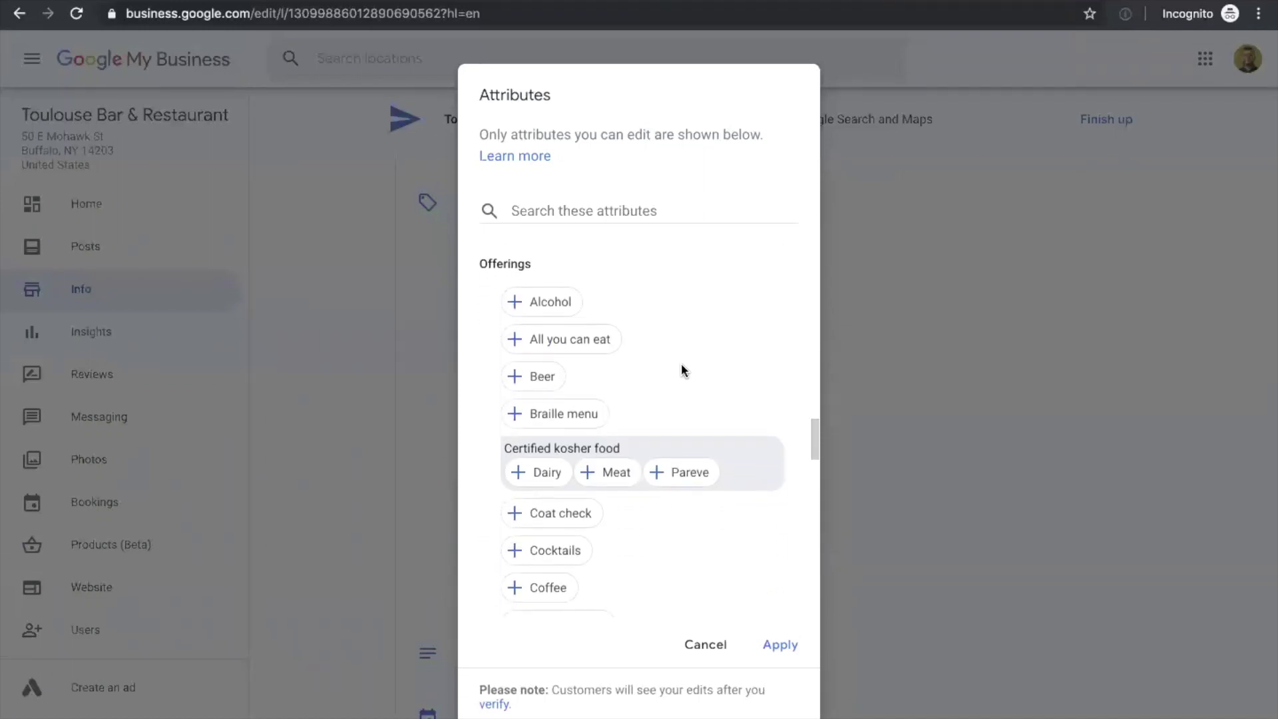
scroll(682, 371, down, 2)
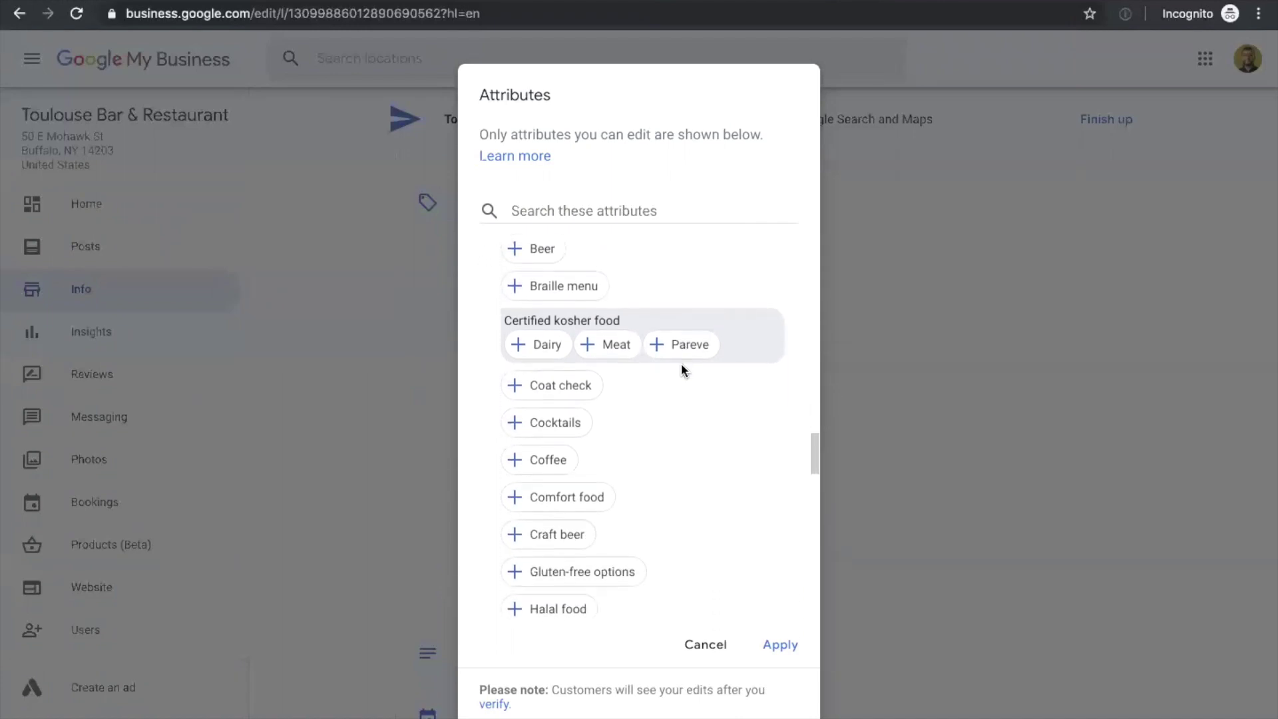
scroll(681, 367, down, 3)
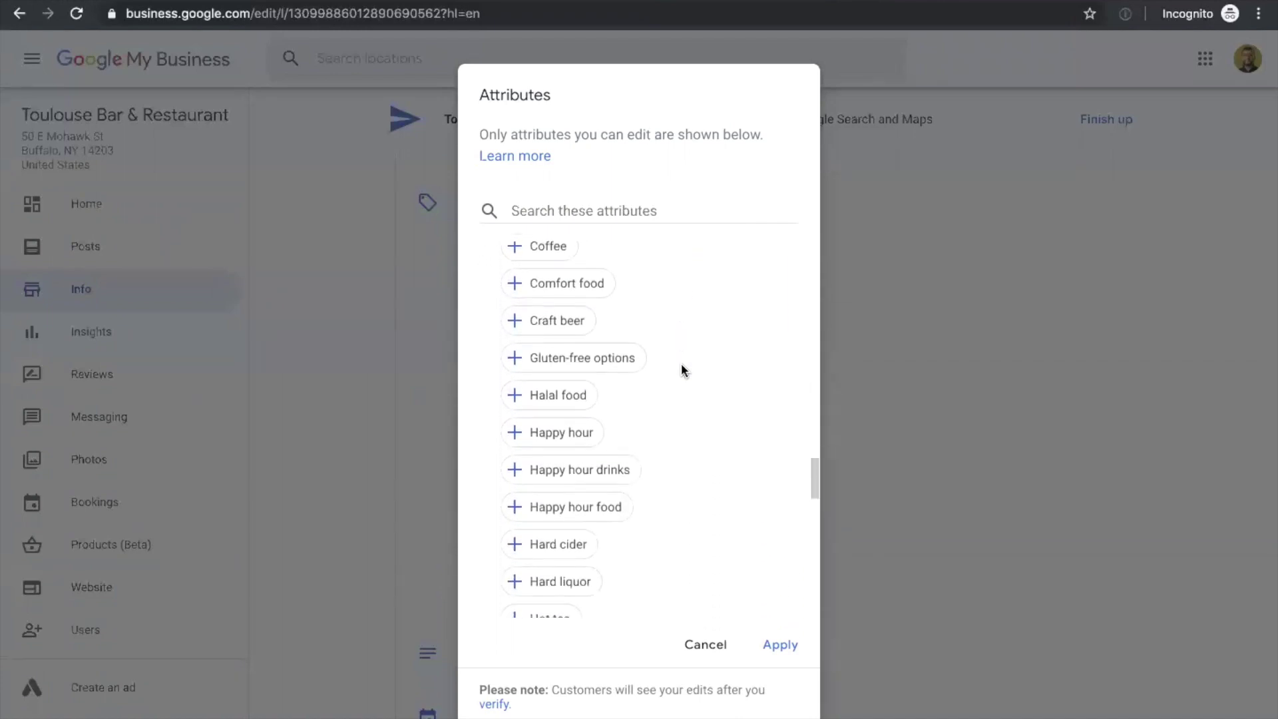
scroll(681, 370, down, 1)
scroll(681, 370, down, 2)
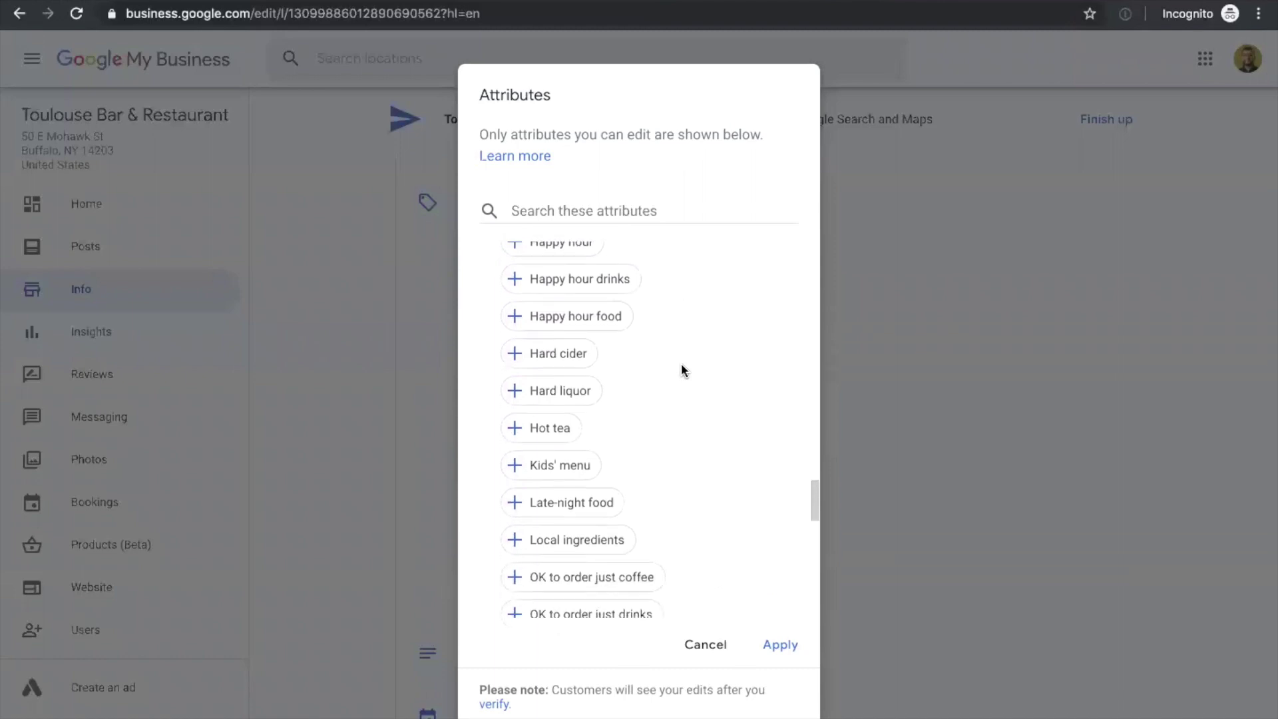
scroll(683, 371, down, 2)
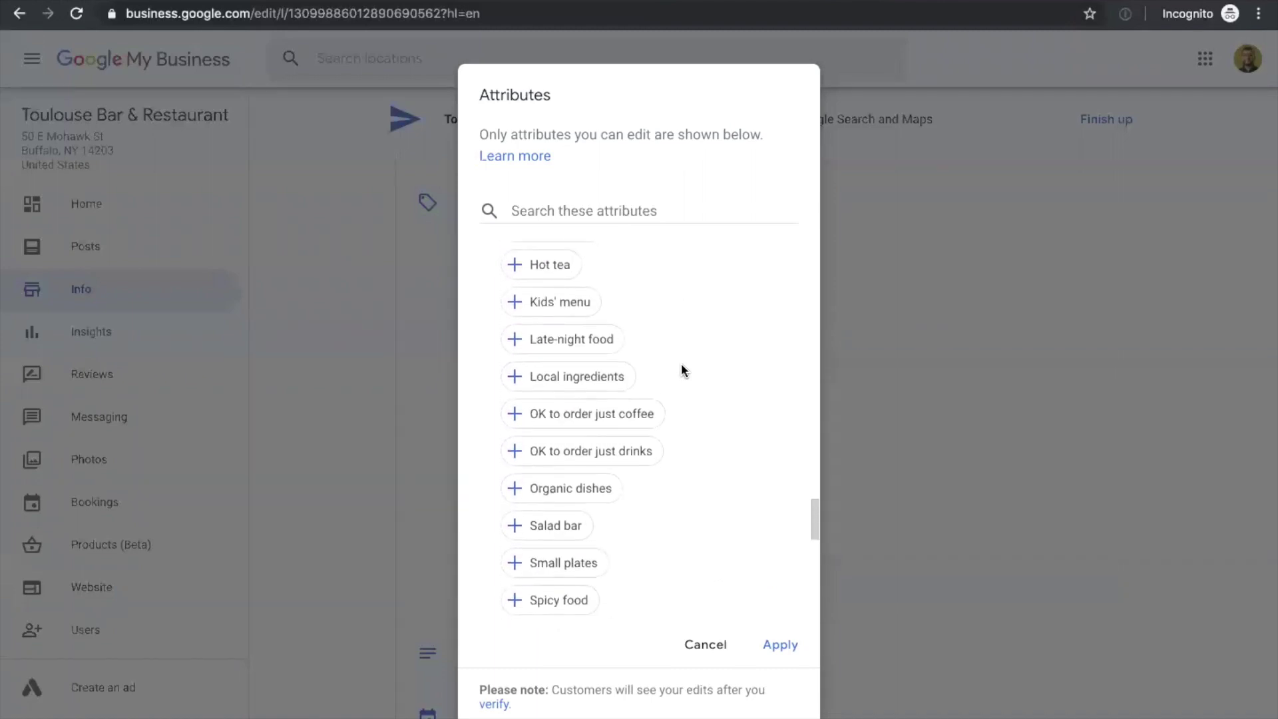
scroll(681, 371, up, 1)
scroll(610, 504, down, 5)
scroll(610, 504, up, 4)
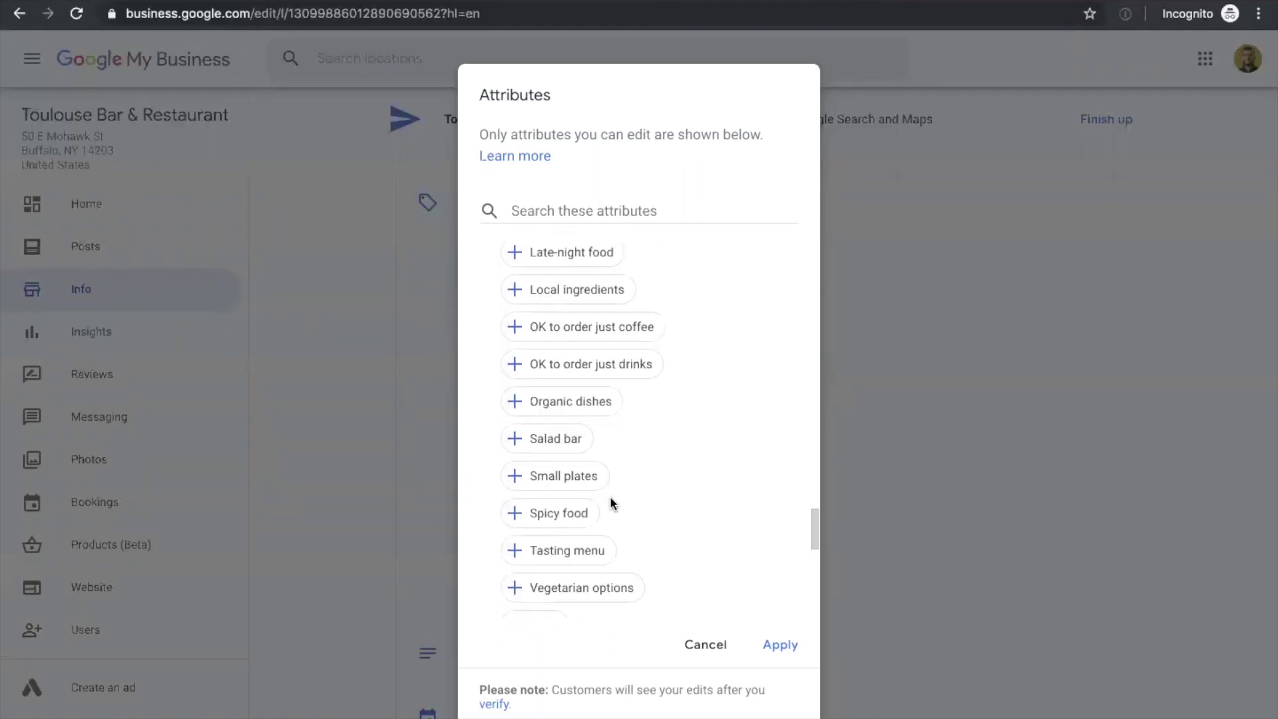
scroll(611, 501, up, 1)
scroll(611, 501, down, 6)
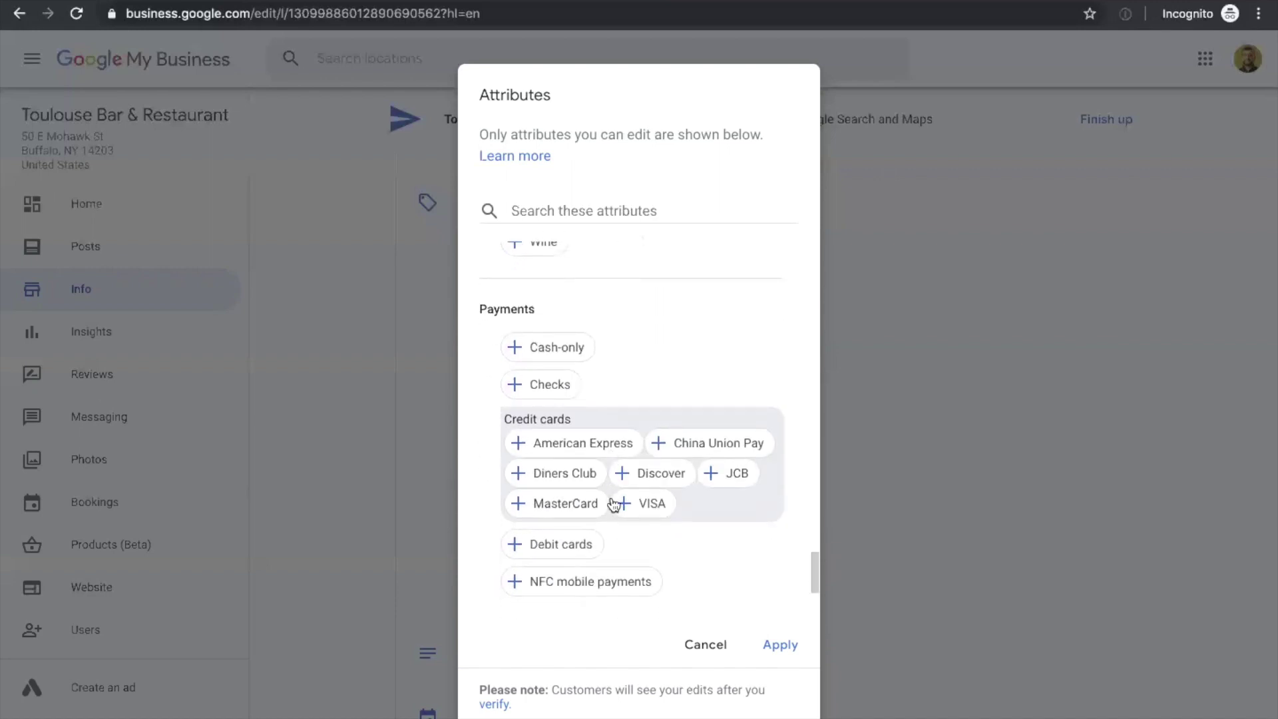
scroll(664, 341, down, 1)
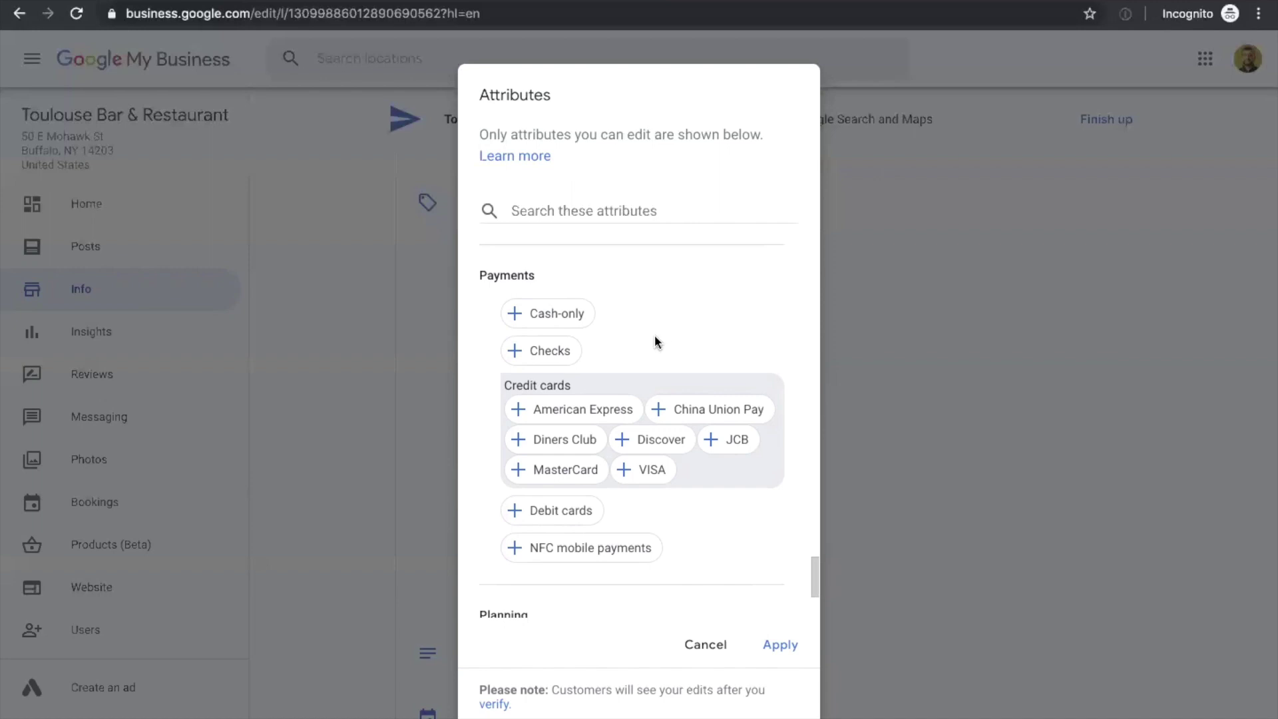
scroll(551, 397, down, 1)
scroll(549, 397, down, 1)
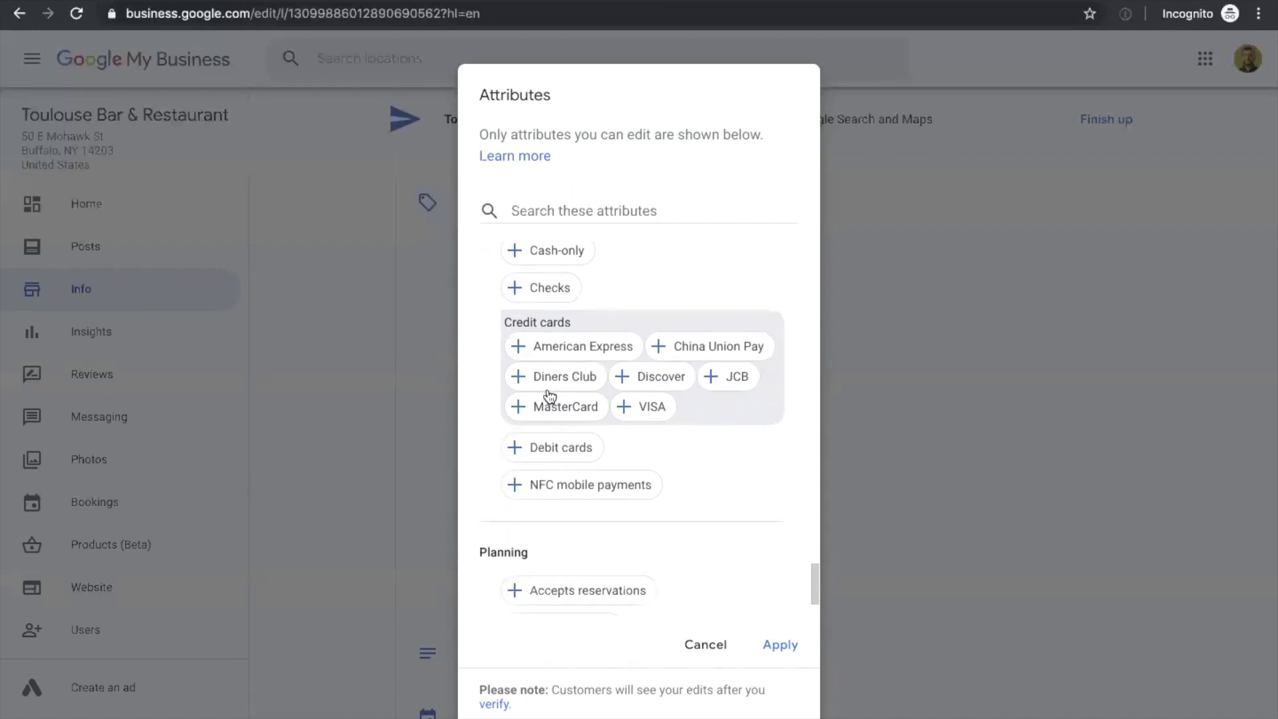
scroll(551, 395, down, 2)
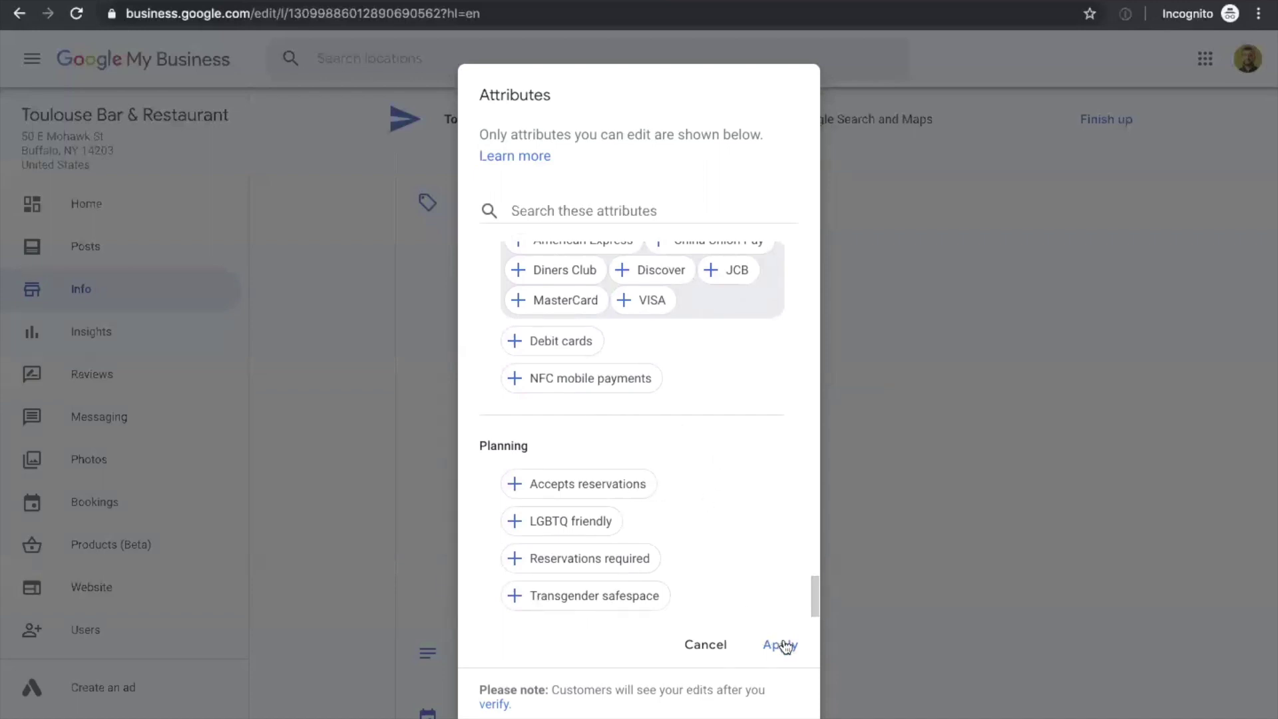
click(706, 644)
scroll(806, 503, down, 2)
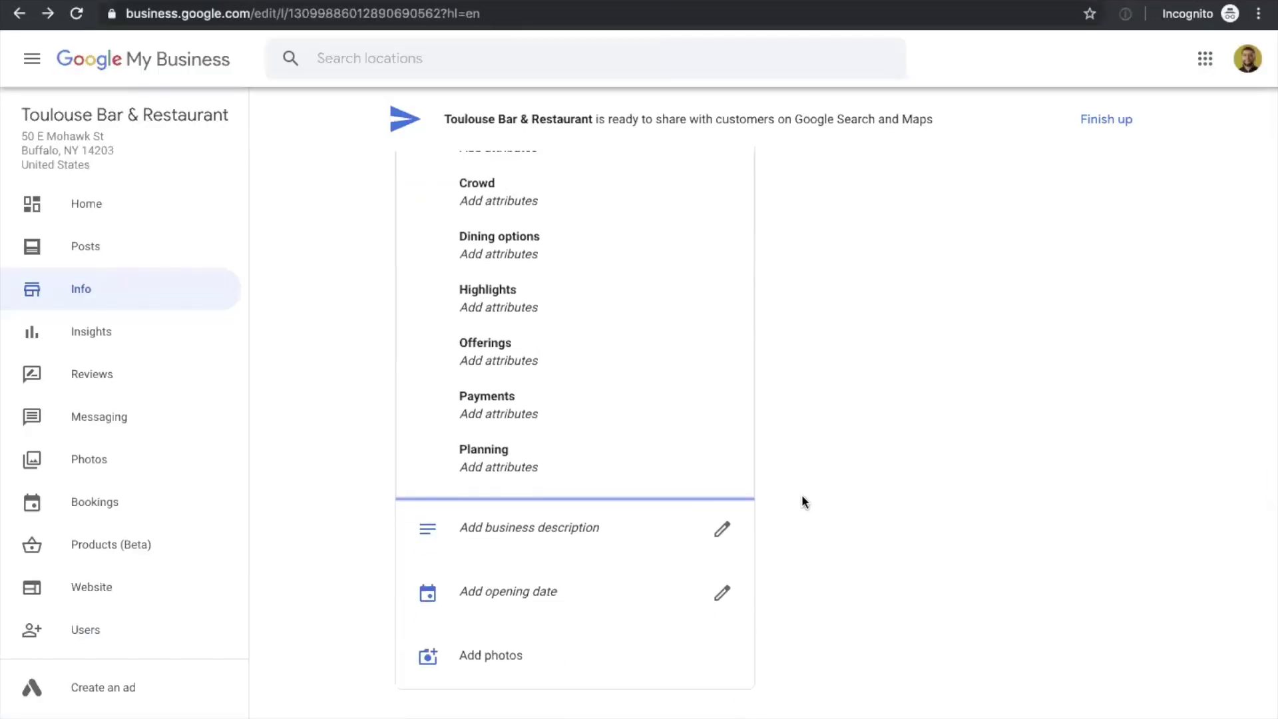
click(610, 529)
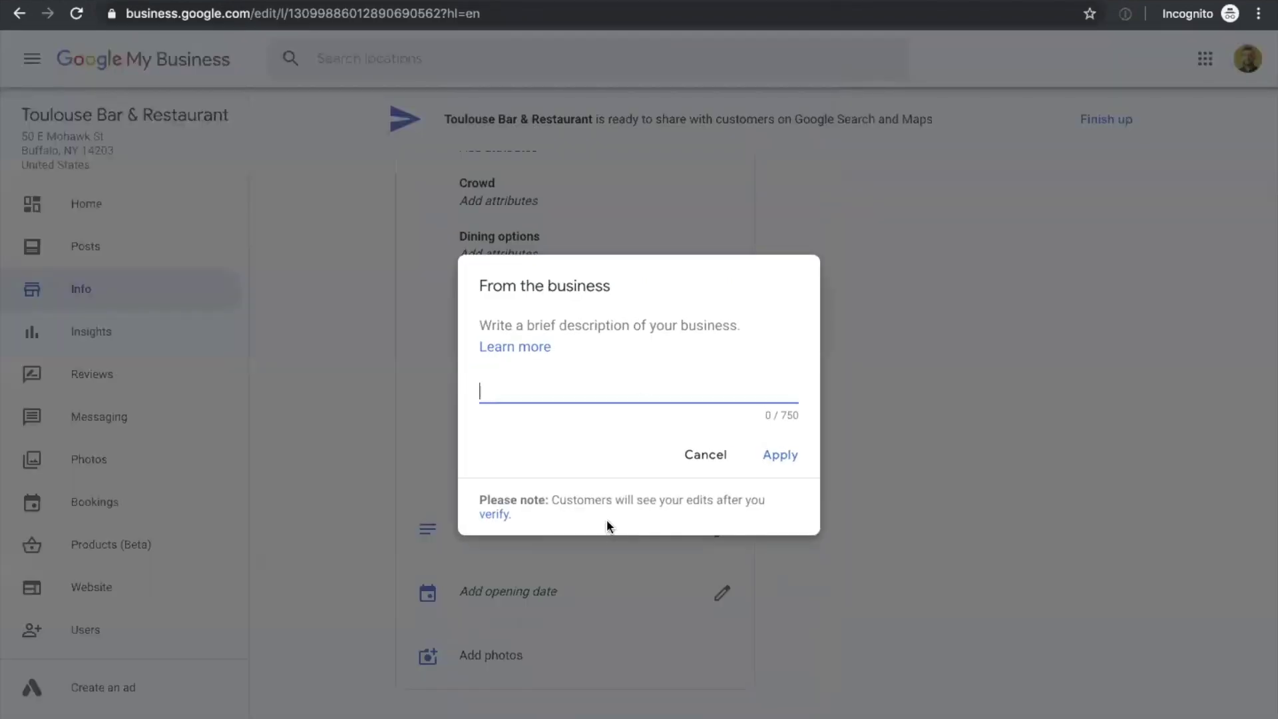
click(723, 592)
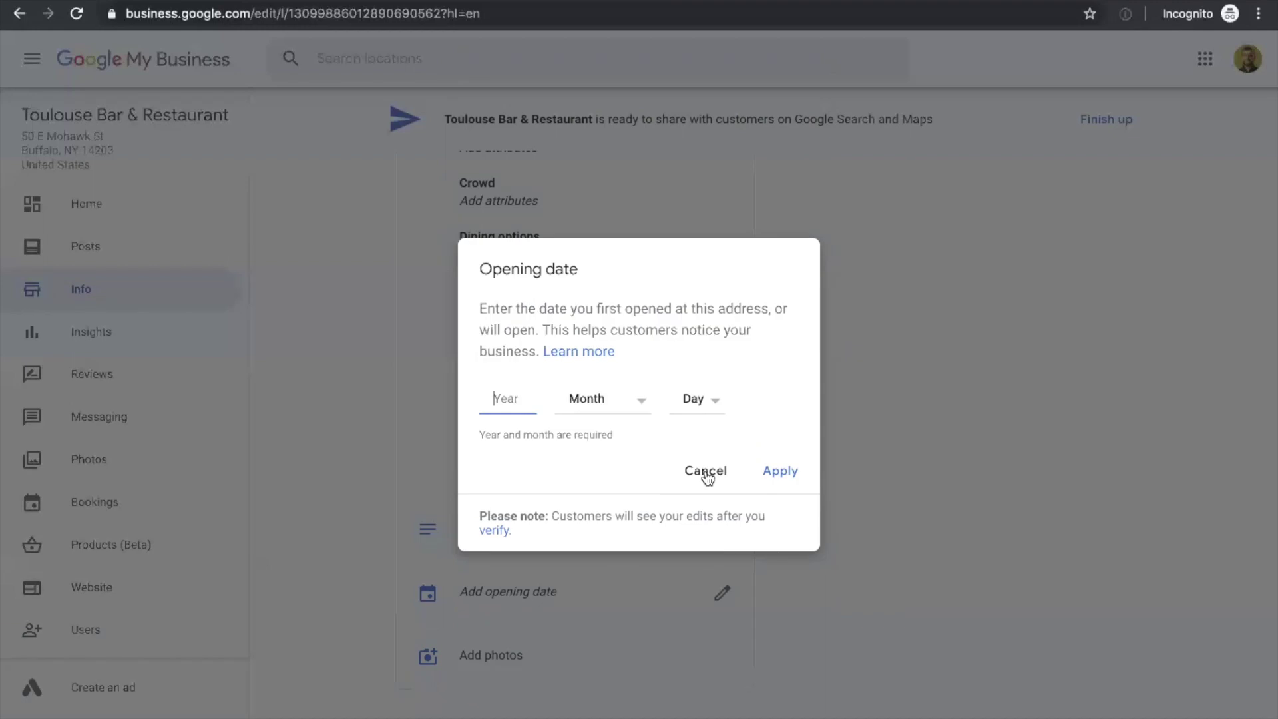
click(705, 473)
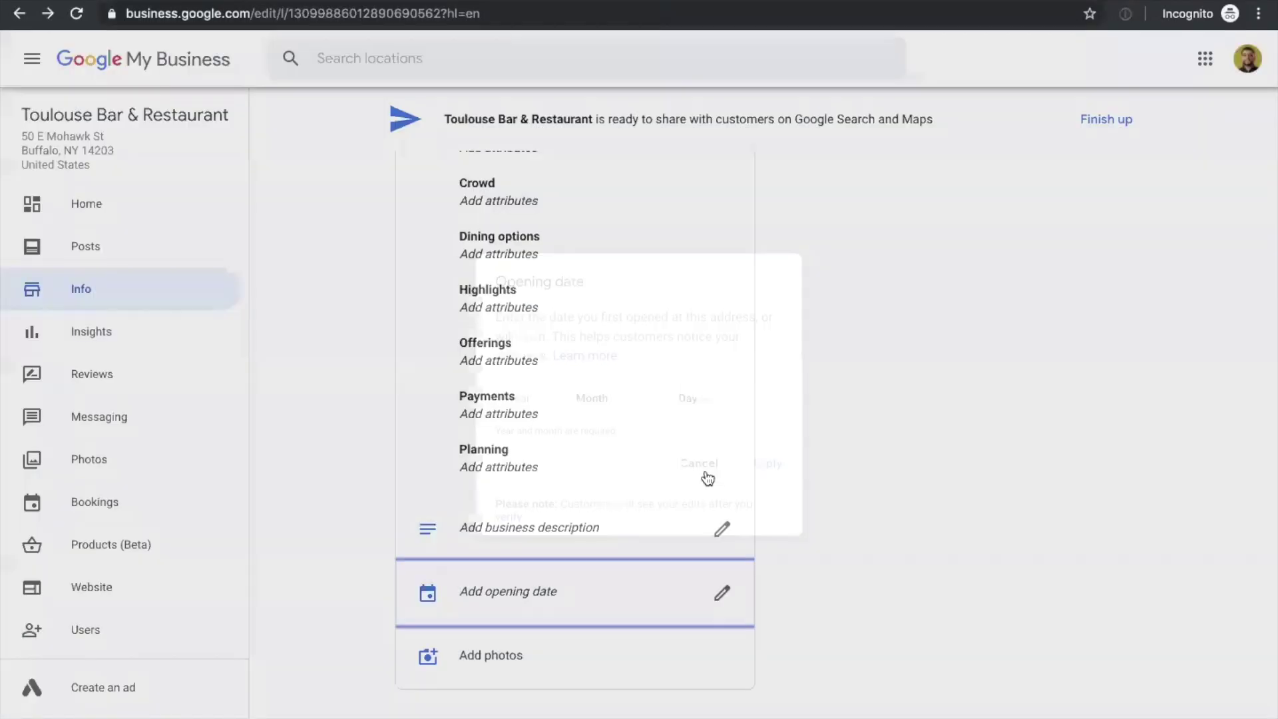
Step: Open Toulouse Bar & Restaurant's Photos page and look over the logo, cover, video and interior upload options
click(519, 655)
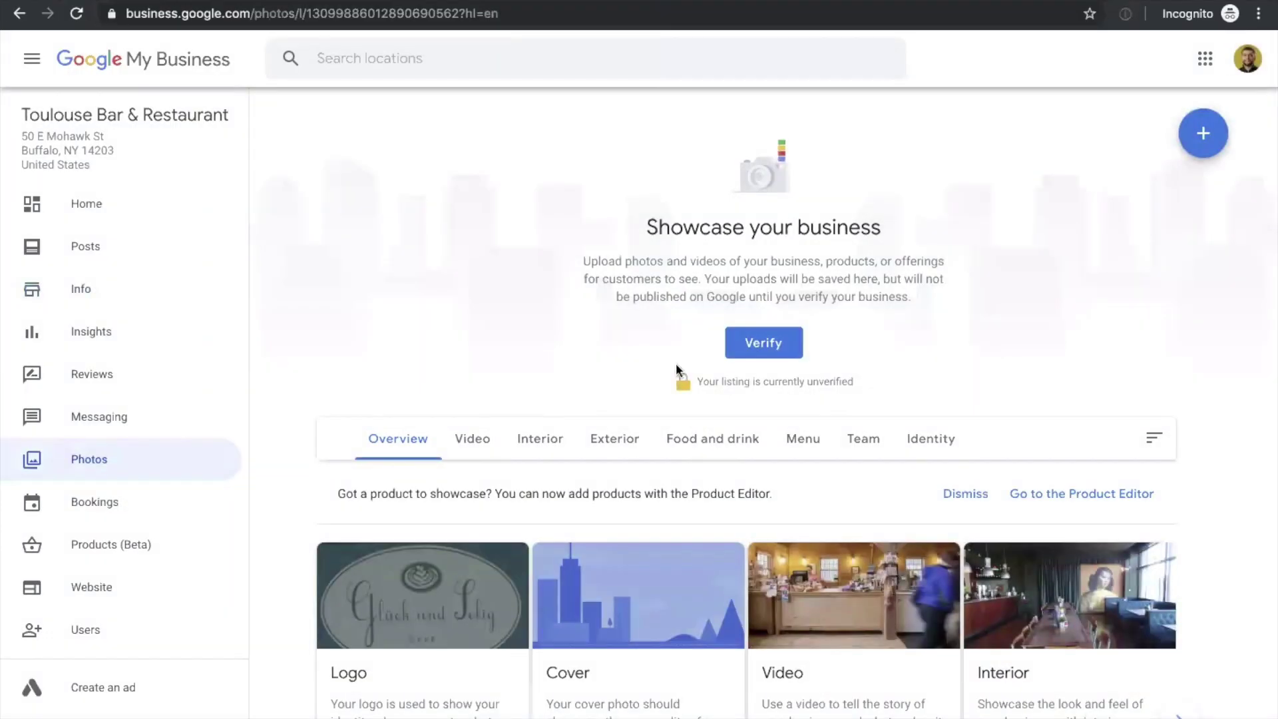
scroll(677, 370, down, 2)
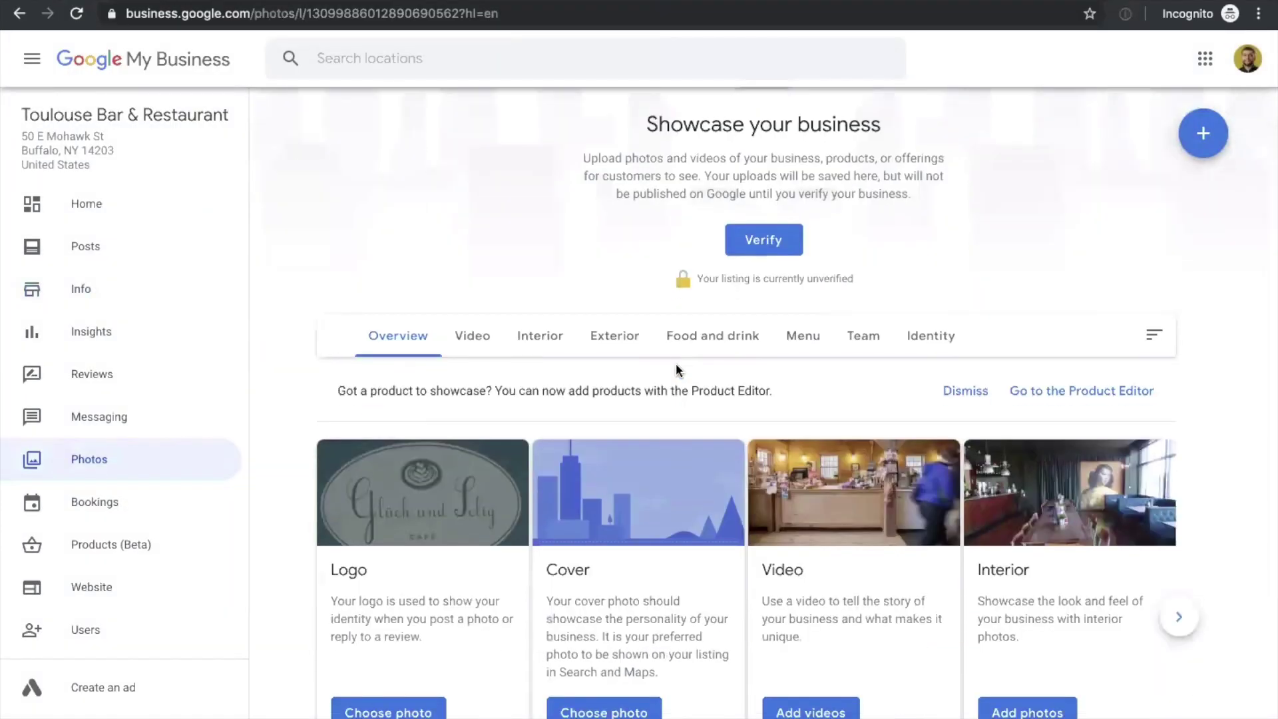
scroll(677, 366, down, 1)
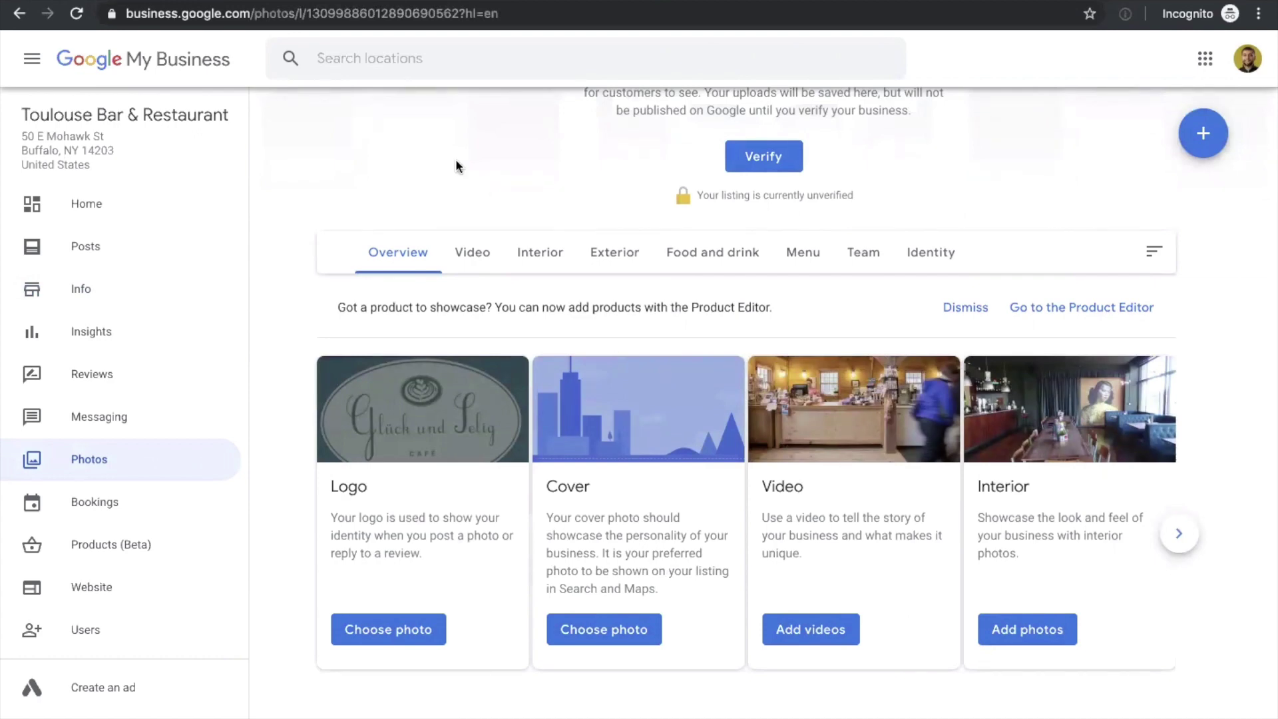
scroll(455, 166, down, 1)
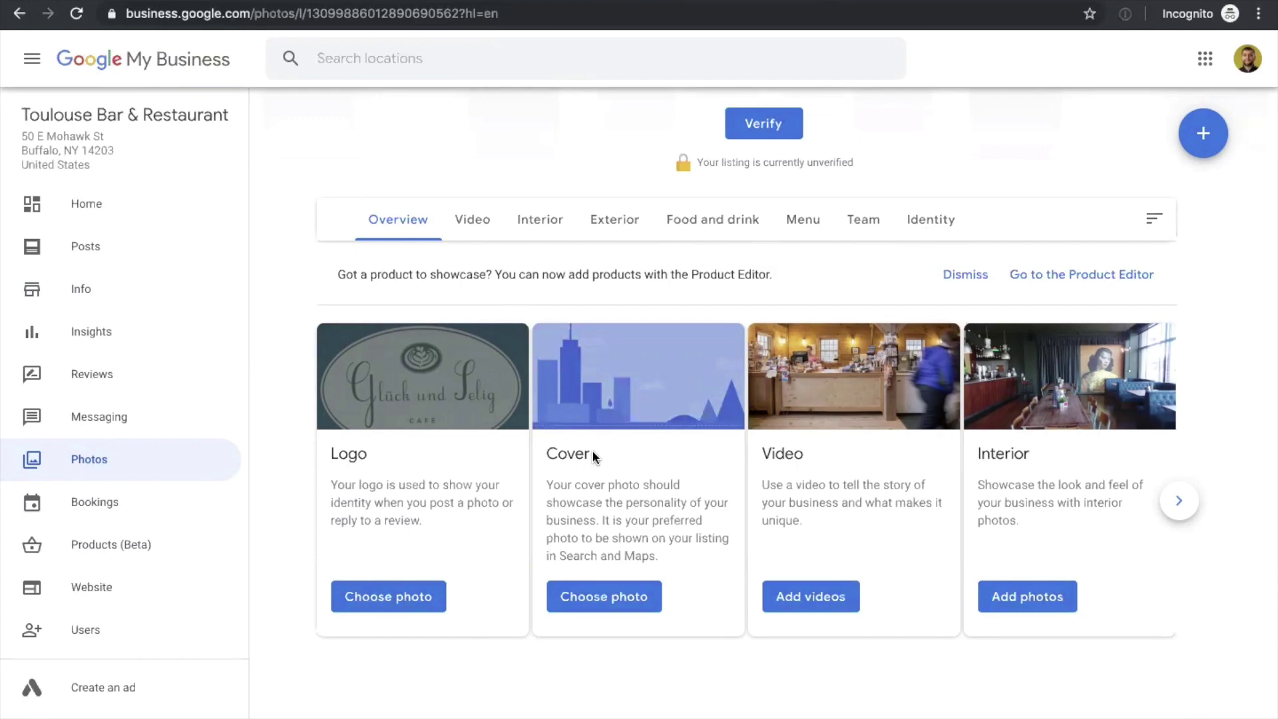
Step: Show the empty Food and drink photo category, then scroll the Snakes & Lattes search results
click(713, 219)
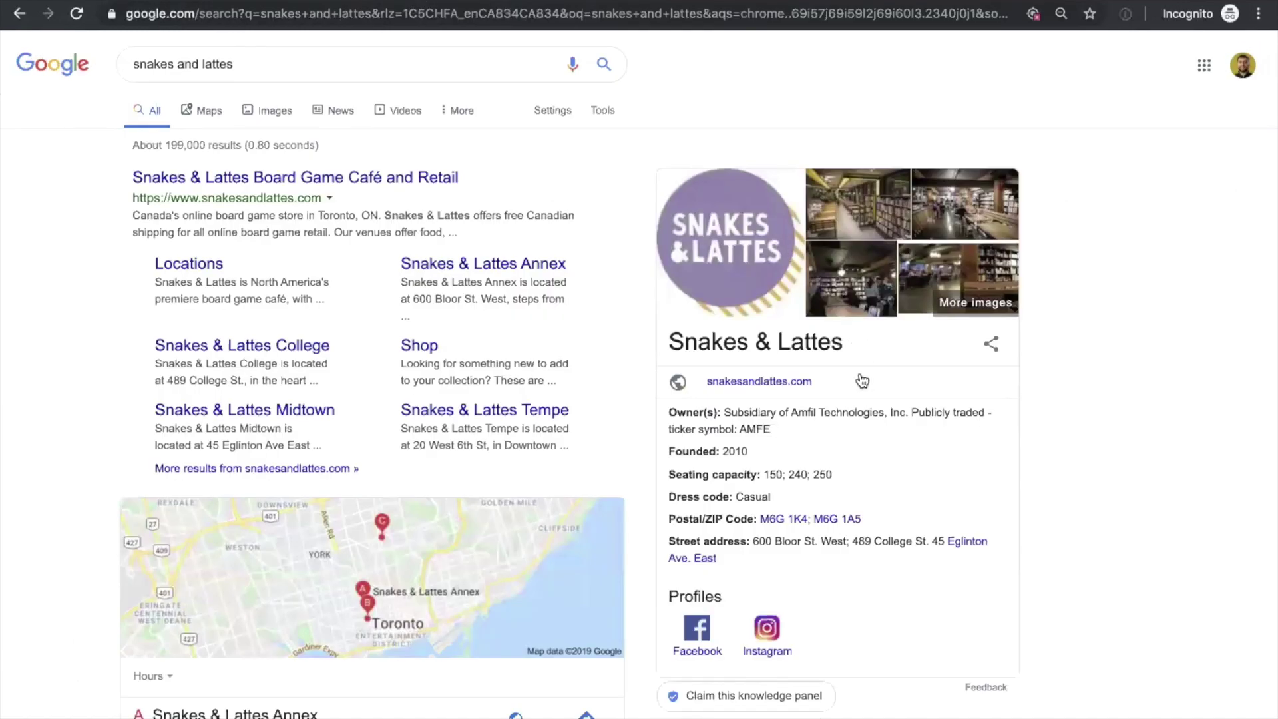
scroll(862, 381, down, 3)
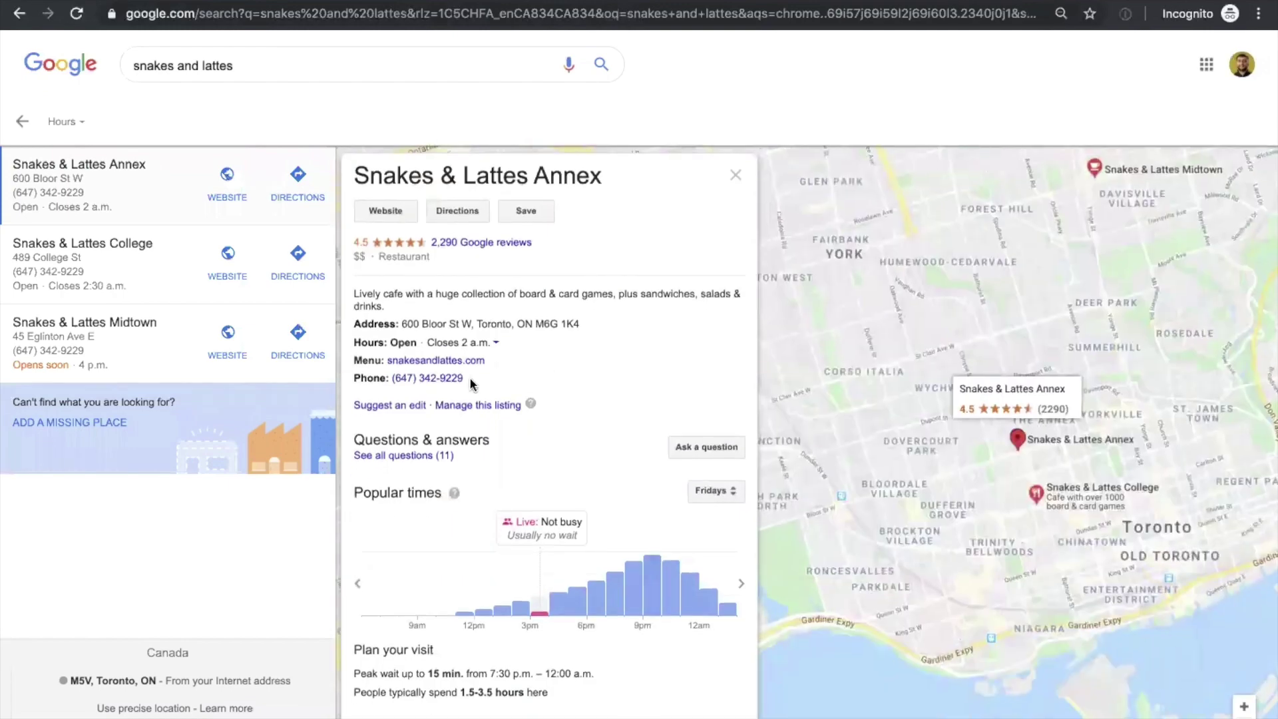
Step: Scroll through Snakes & Lattes Annex's details beside the city map
scroll(469, 380, down, 8)
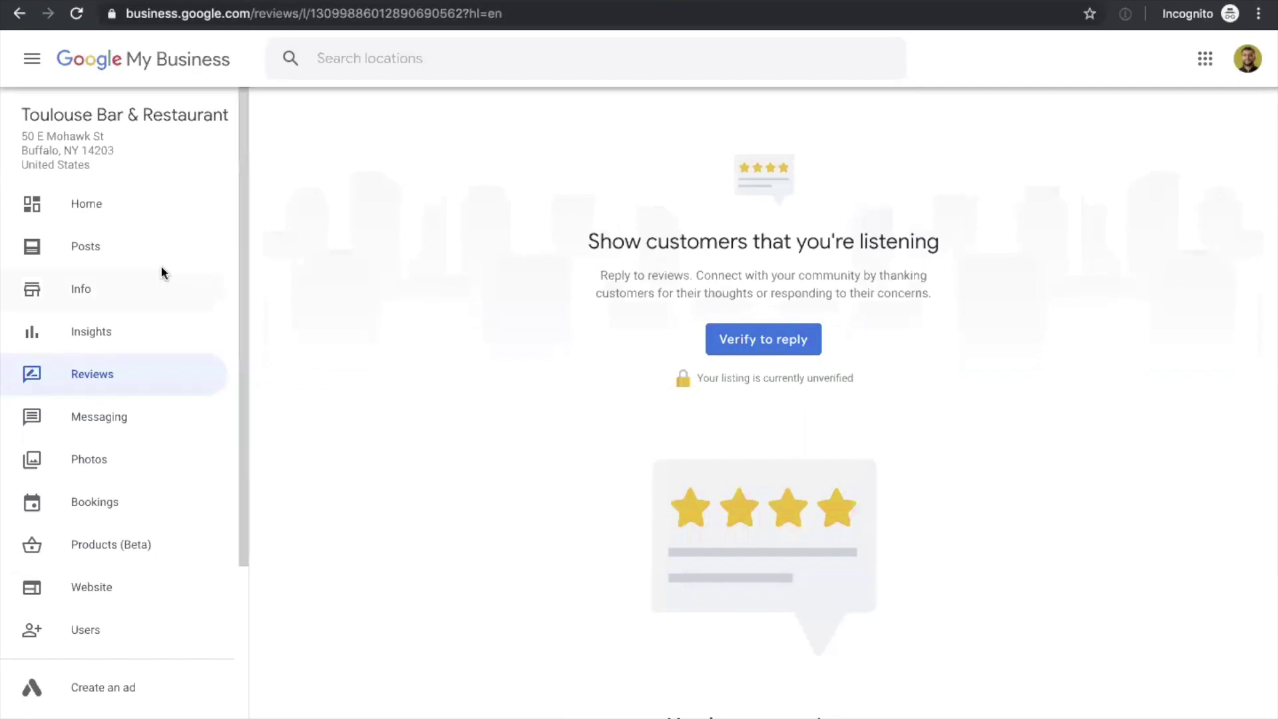
Step: View the Posts page, dismiss the product post introduction, then bring up the Bookings page
click(136, 247)
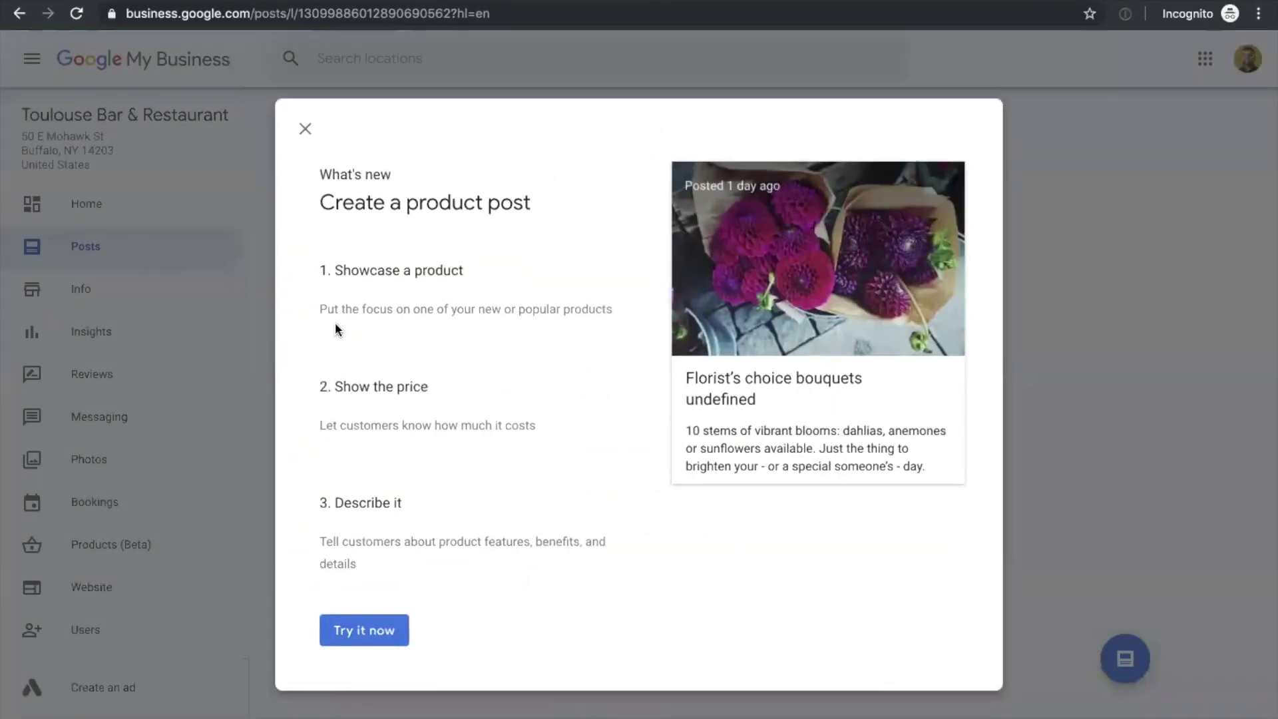
click(306, 130)
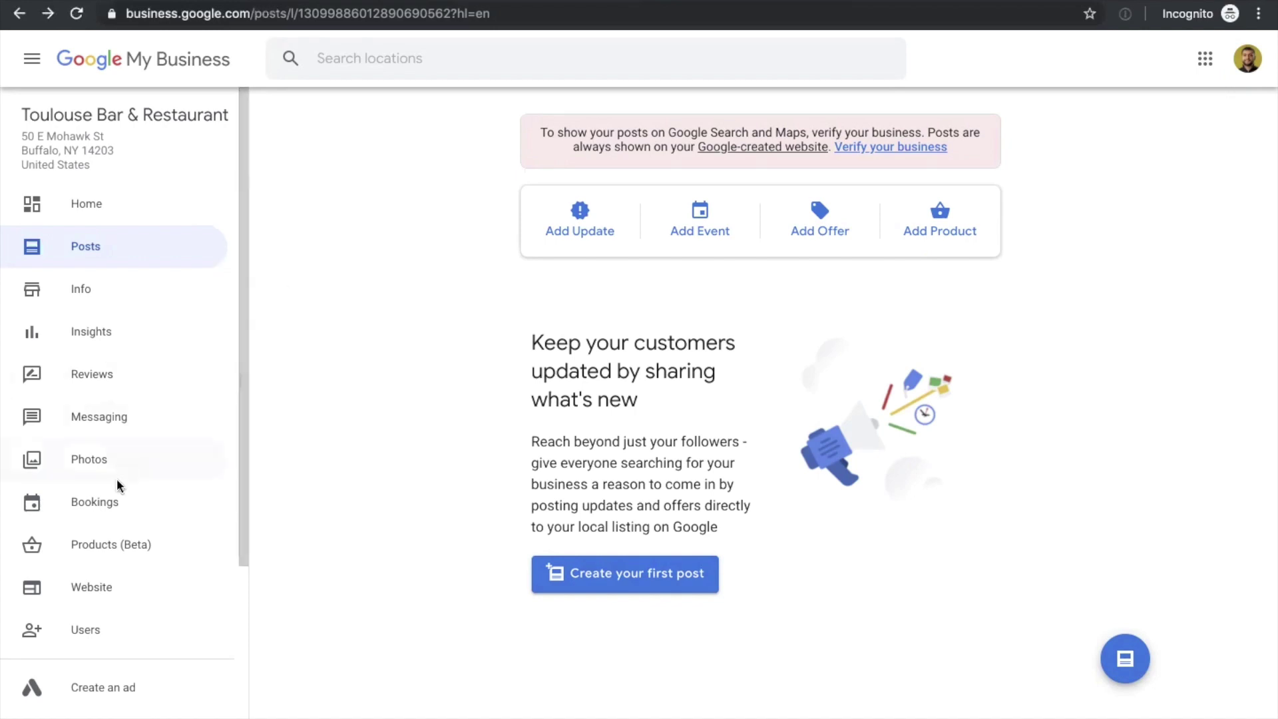
click(115, 504)
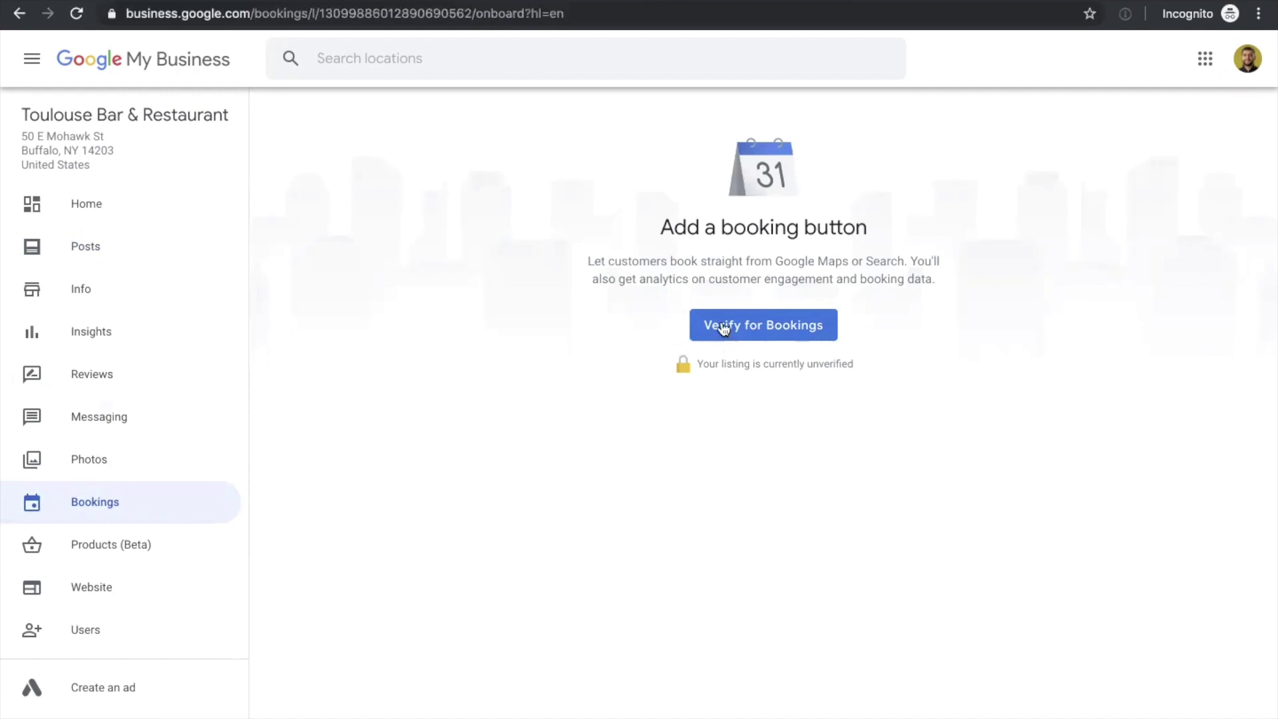
Step: Show the Reserve with Google page listing booking partners like Appointy, Bookatable and Booksy
click(939, 2)
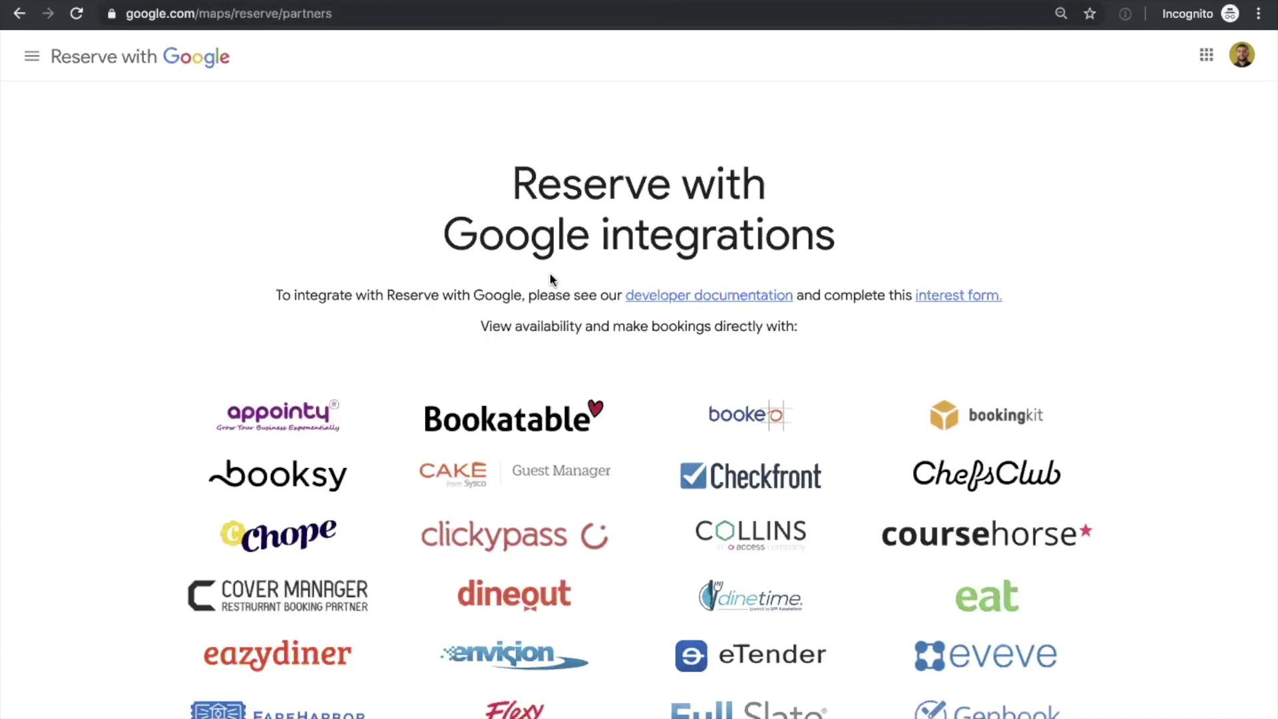
Step: Scroll briefly over the Reserve with Google partner list
scroll(234, 438, down, 1)
scroll(235, 437, up, 1)
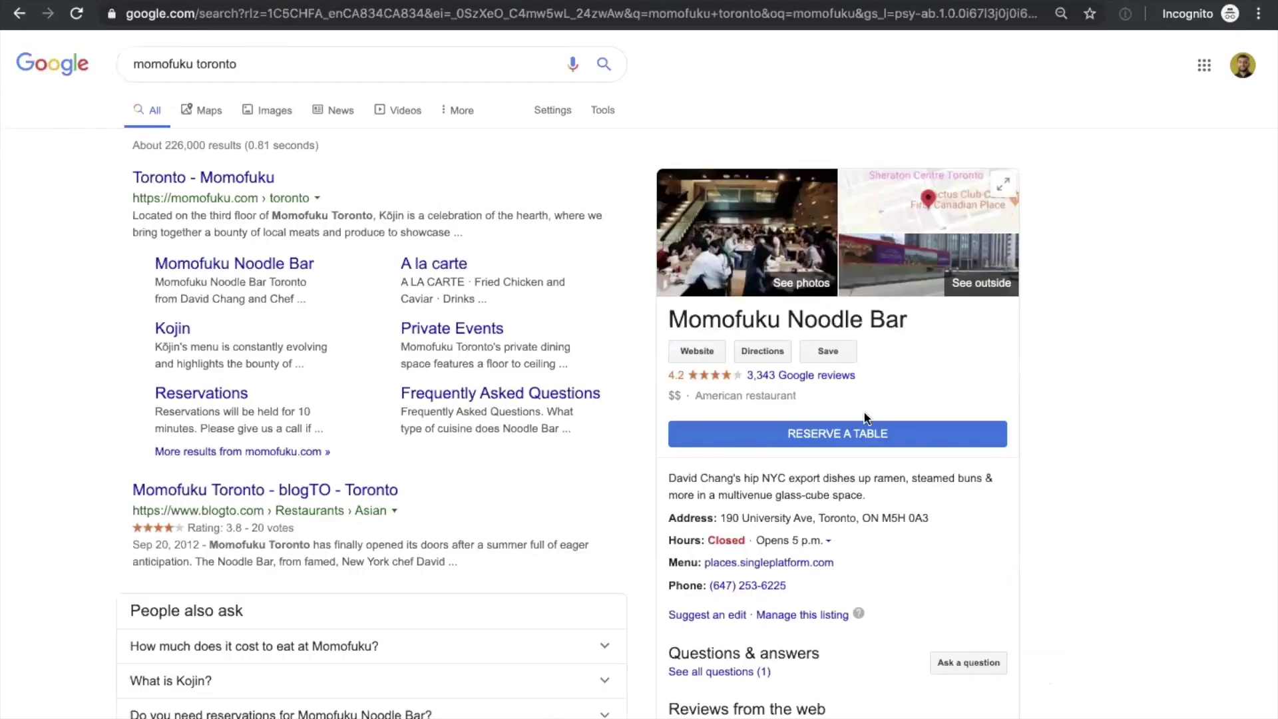
Step: Start a table reservation from Momofuku Noodle Bar's search panel
scroll(860, 412, down, 1)
click(869, 414)
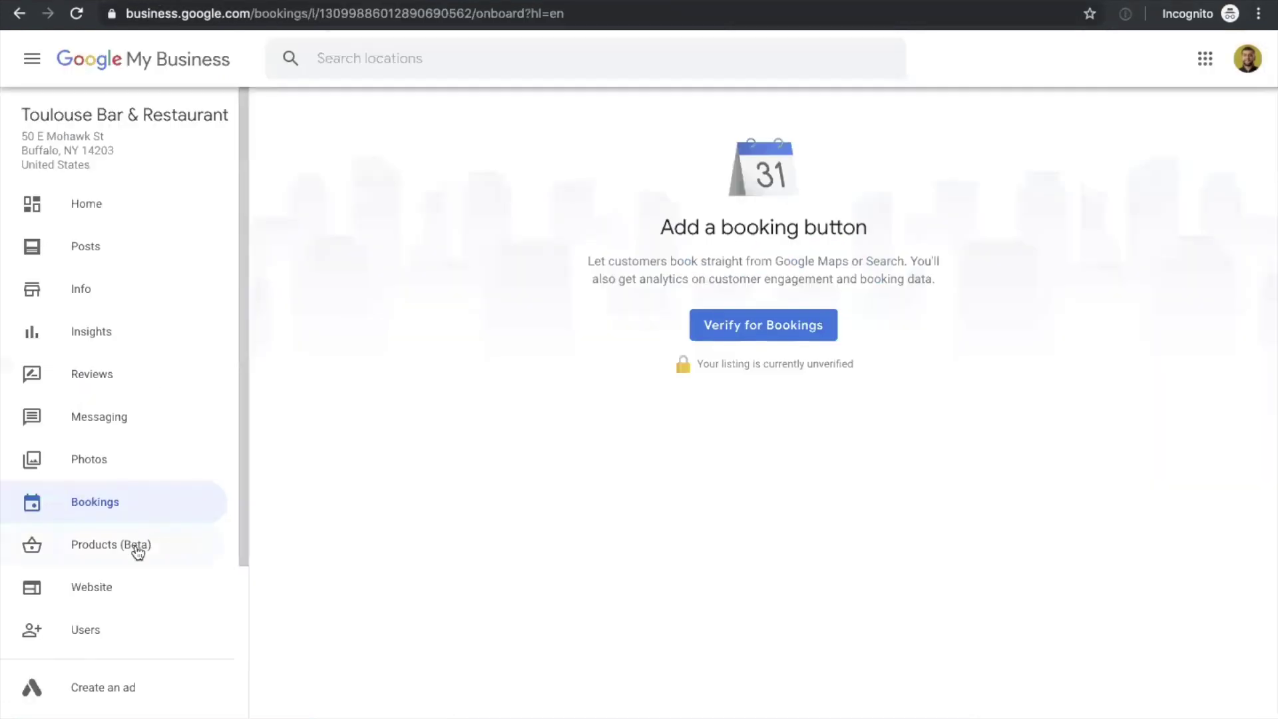
Step: In Manage locations, select only Toulouse Bar & Restaurant and show its available actions
scroll(136, 563, down, 5)
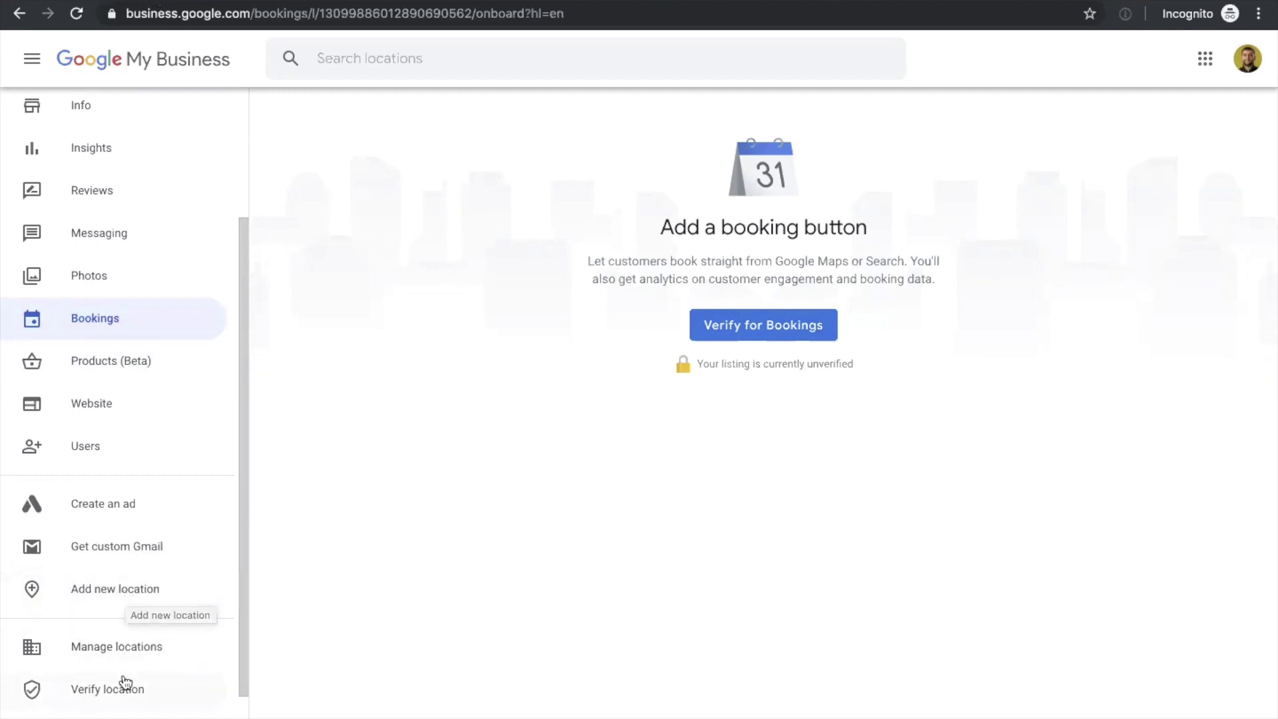
click(127, 647)
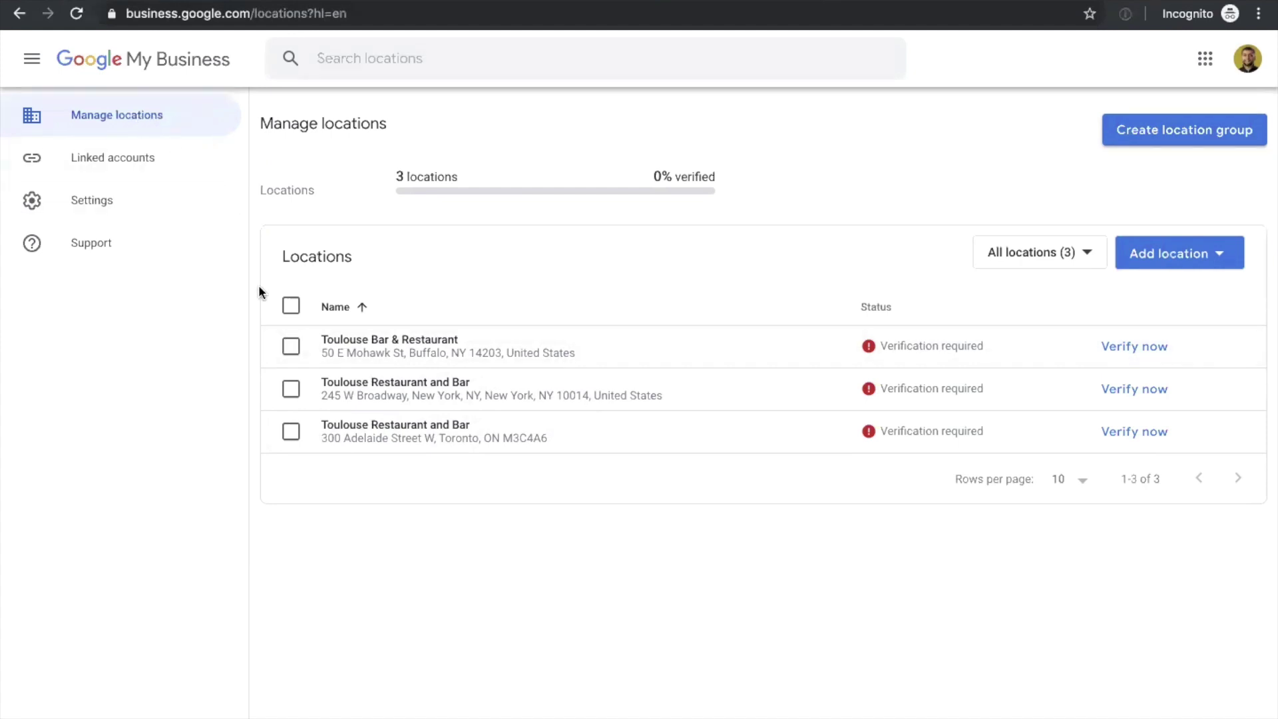
click(291, 305)
click(291, 306)
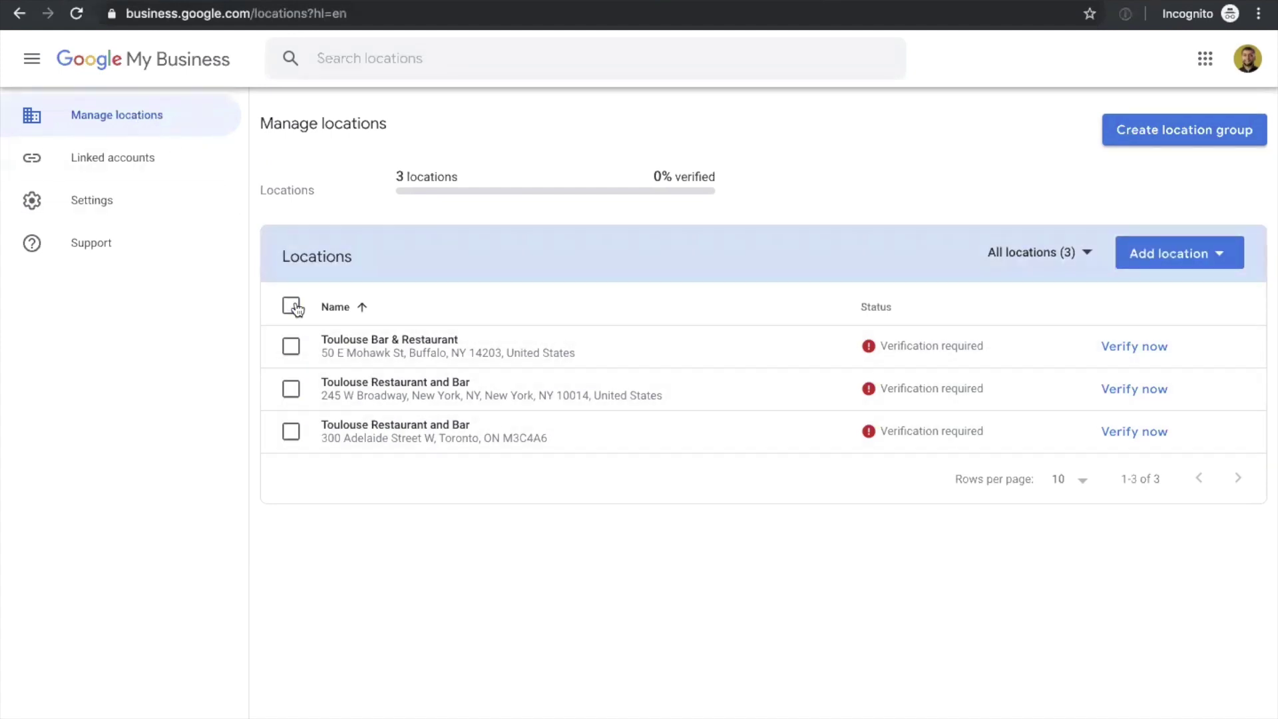
click(291, 346)
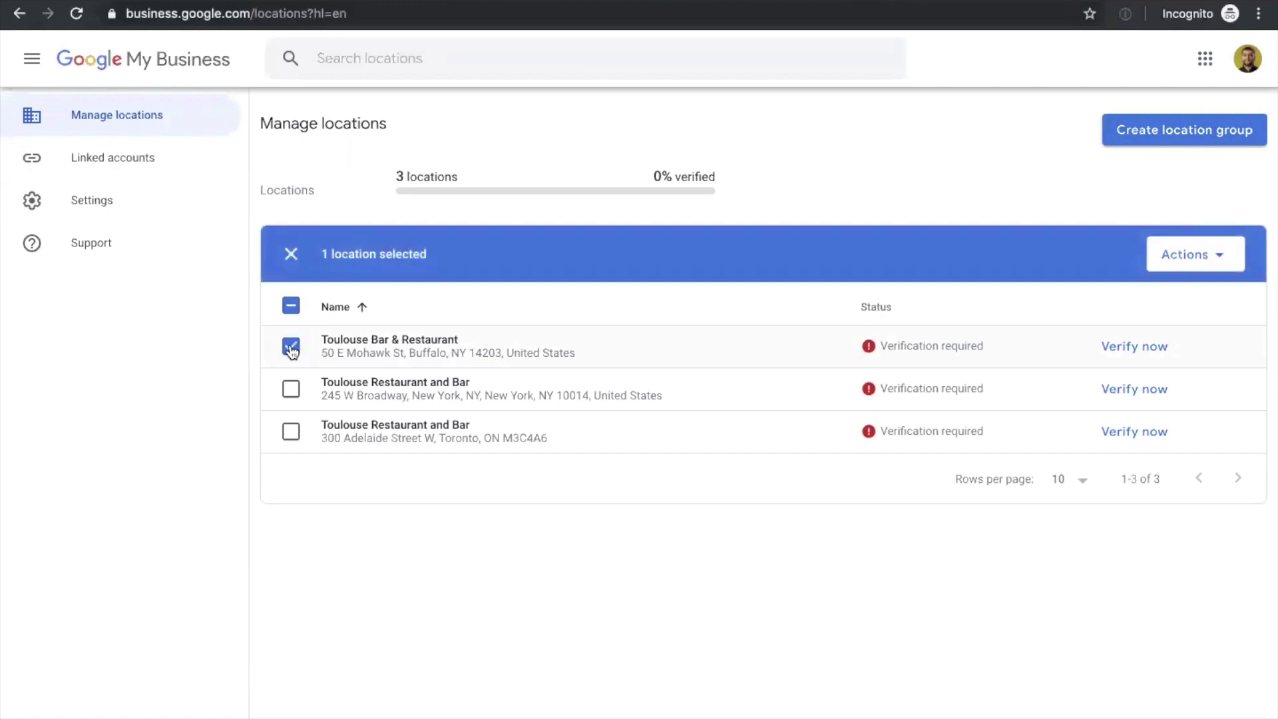
click(1184, 257)
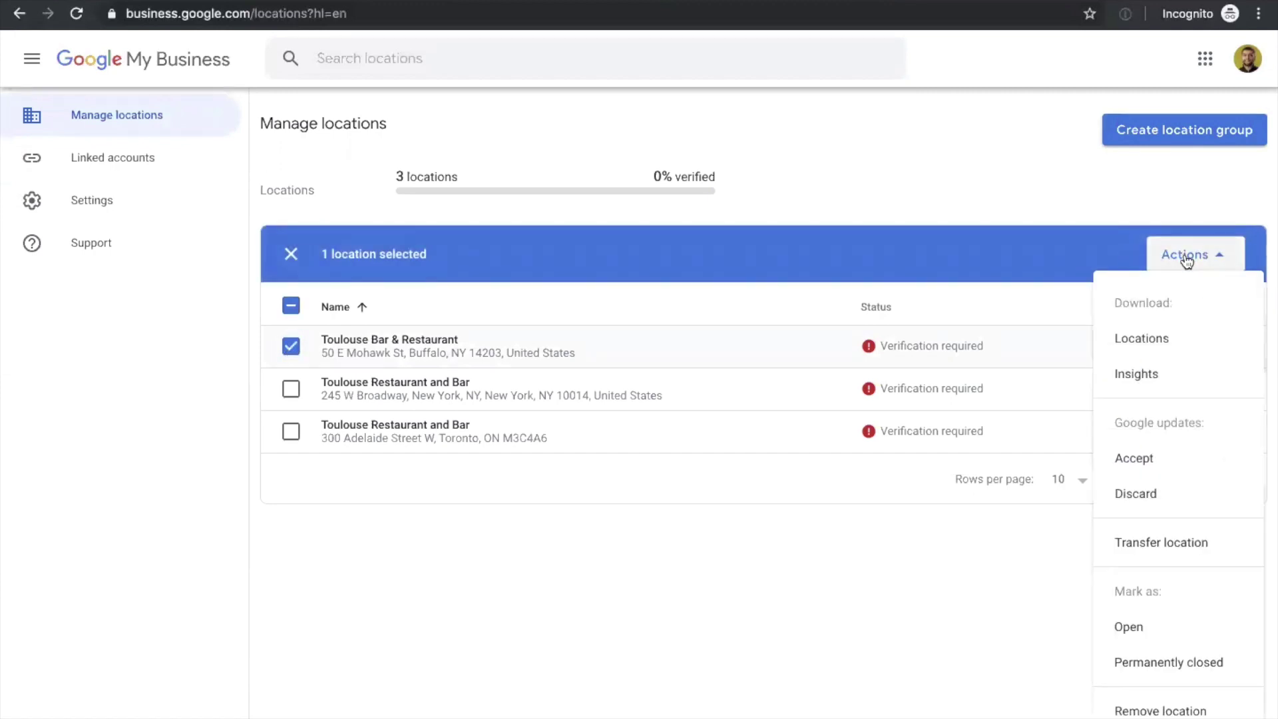